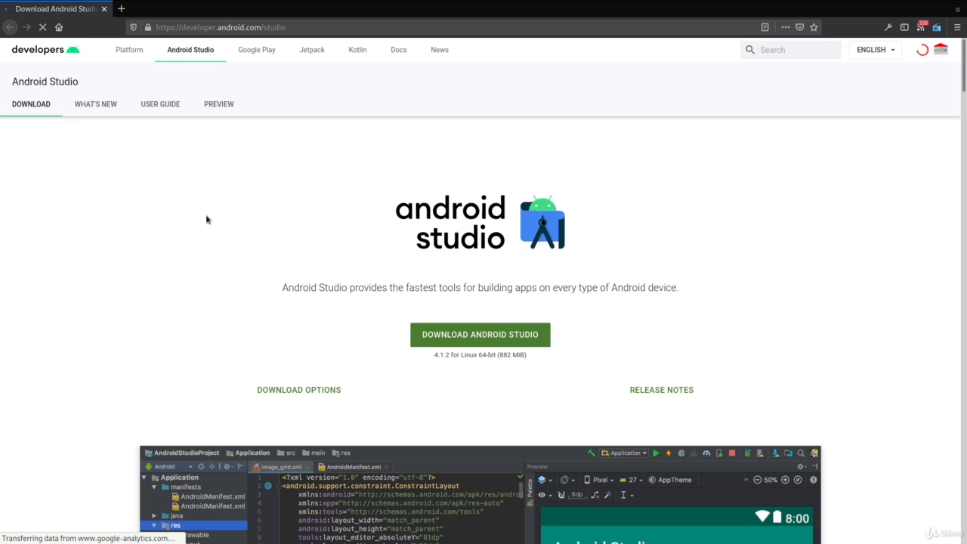
Open the Android Studio download archives from the preview release page and agree to the terms
left_click(219, 109)
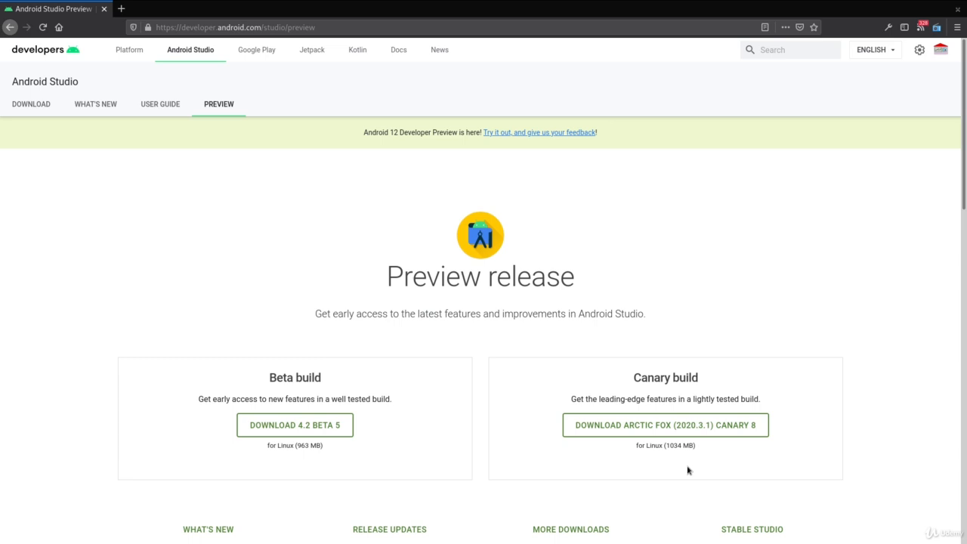
scroll(684, 475, "down", 2)
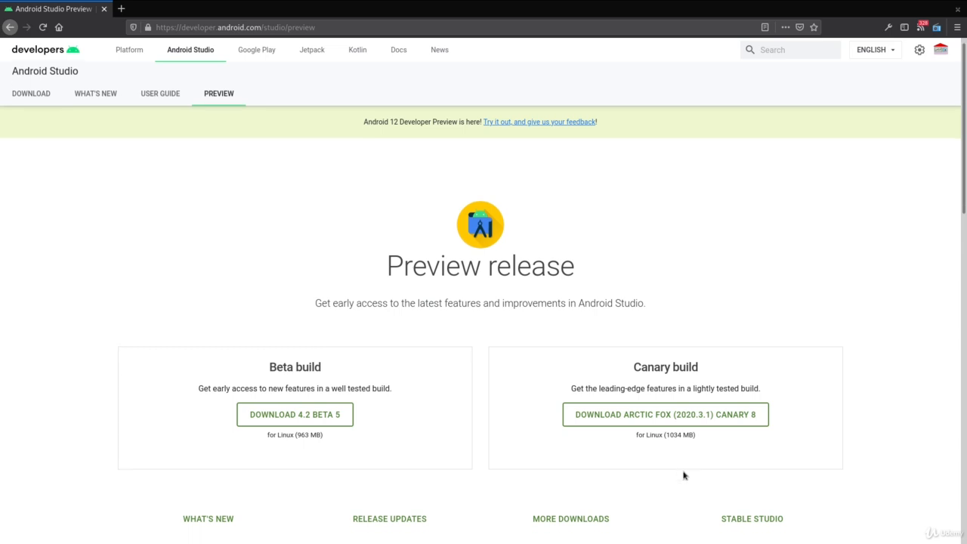
left_click(588, 460)
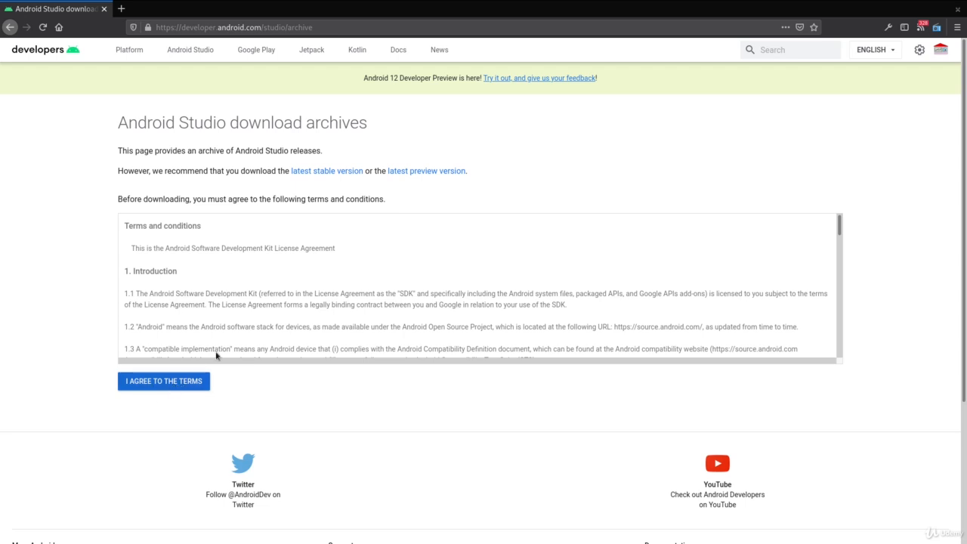
left_click(159, 383)
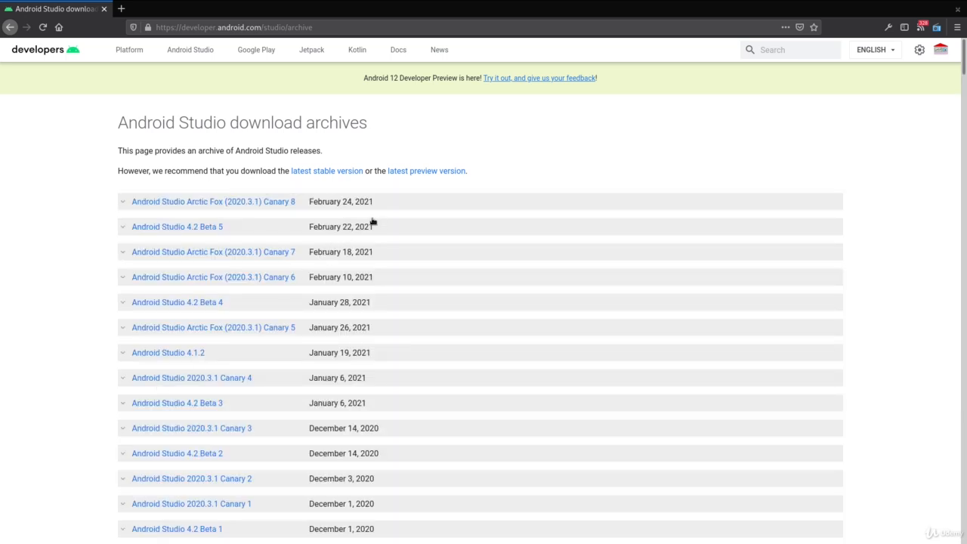
Download android-studio-2020.3.1.8-linux.tar.gz from the Arctic Fox (2020.3.1) Canary 8 entry and save it in the Downloads folder
left_click(124, 207)
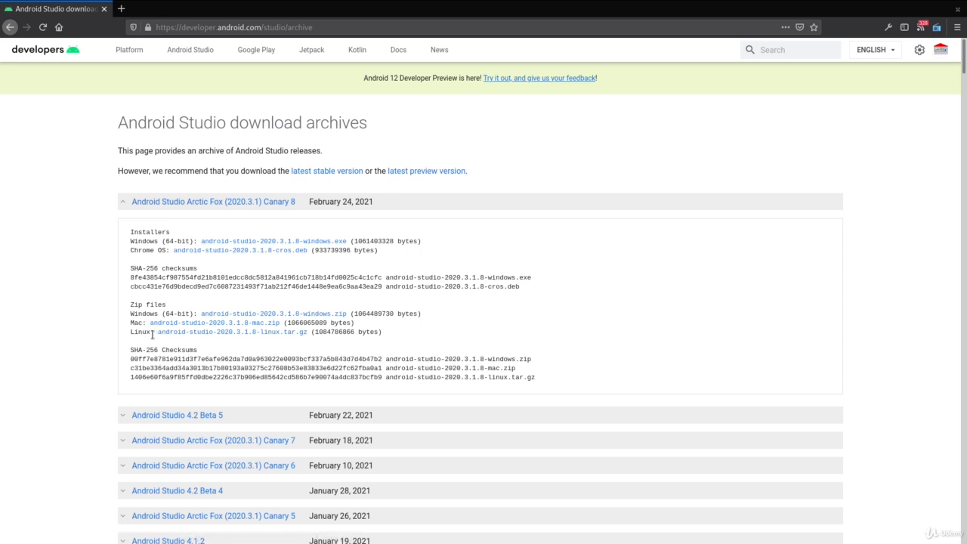
left_click(160, 333)
left_click(230, 333)
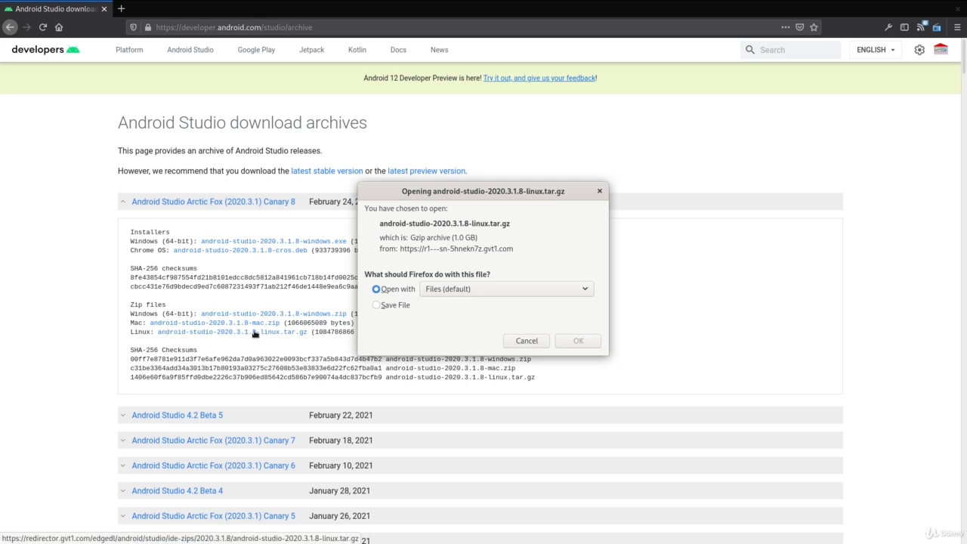
left_click(378, 307)
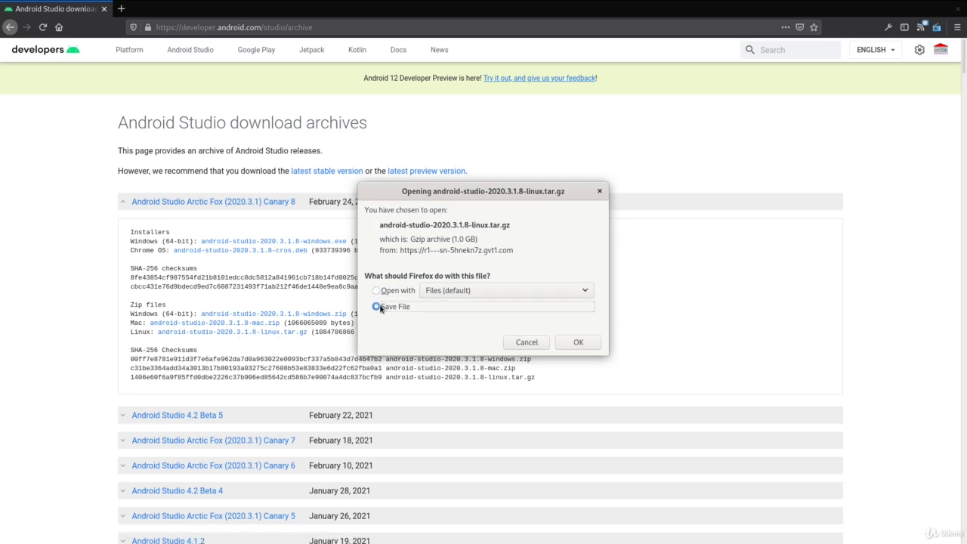
left_click(578, 343)
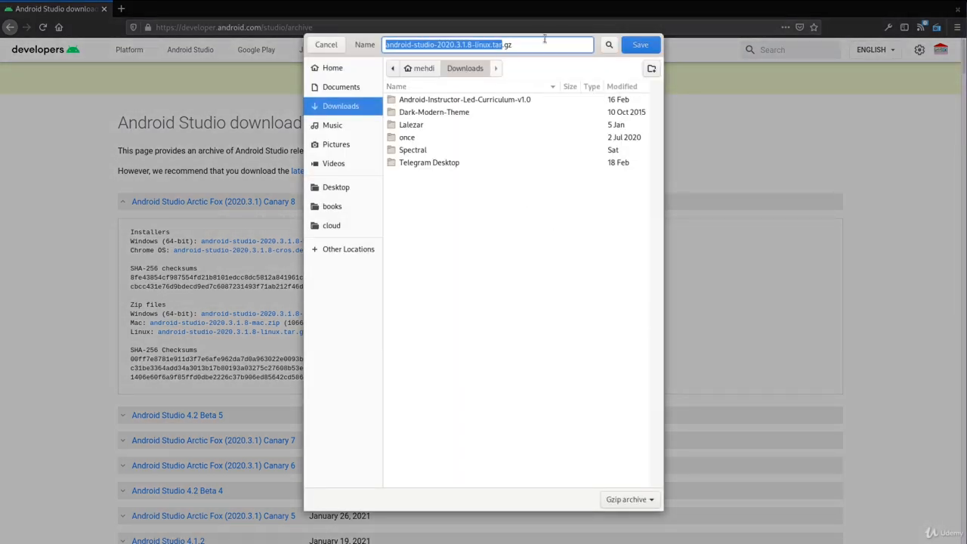
left_click(642, 47)
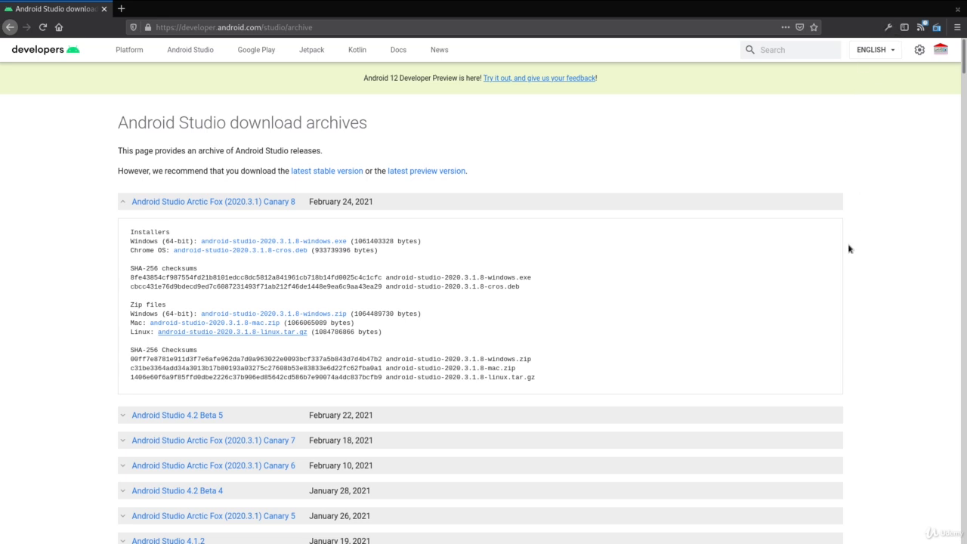
Open about:downloads in a new browser tab to check the download's progress
key("ctrl+t")
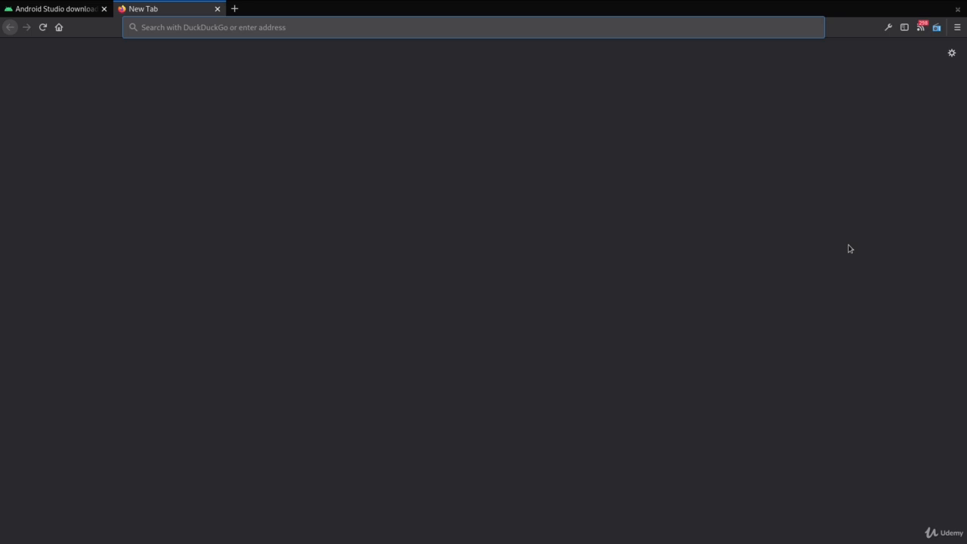
type("downloads")
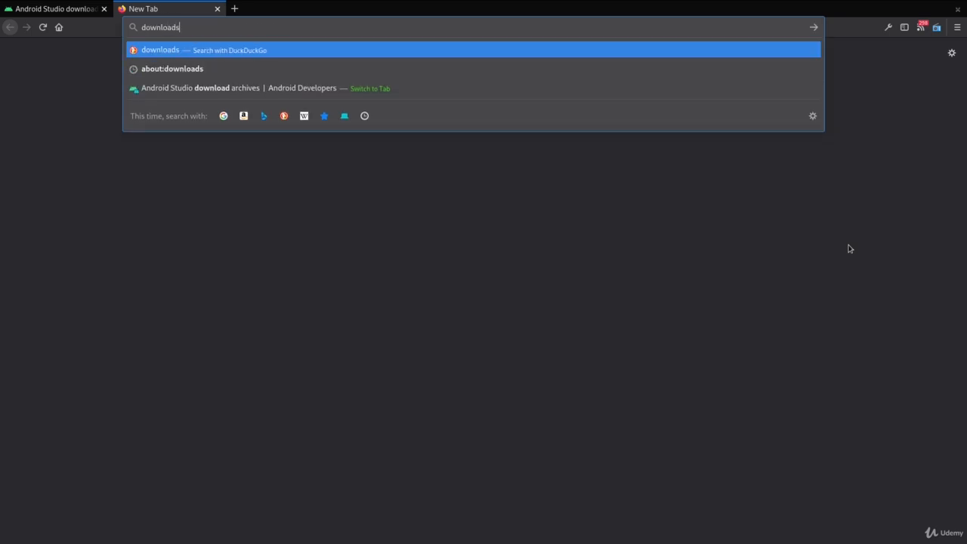
key("Home")
type("about:")
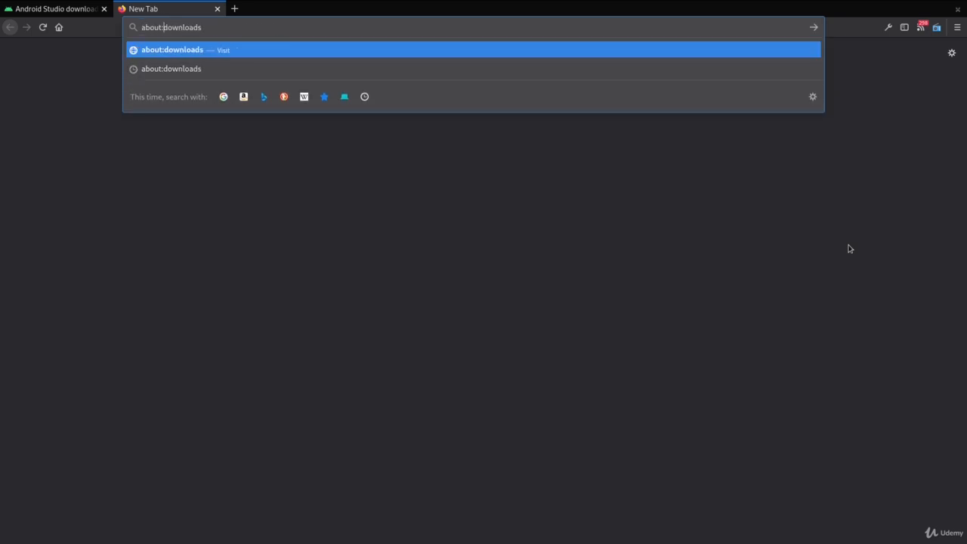
key("Return")
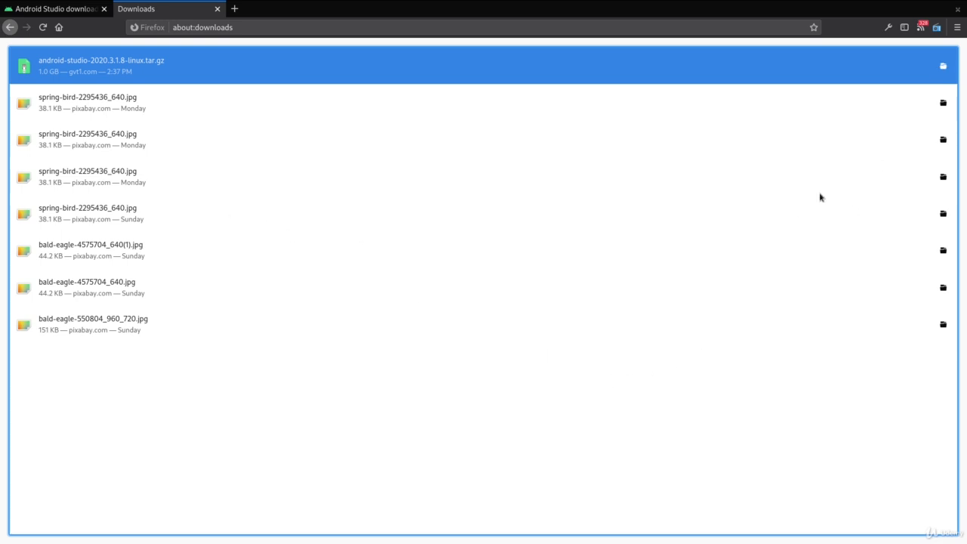
Switch to the Files window and select android-studio-2020.3.1.8-linux.tar.gz in Downloads
key("alt+Tab")
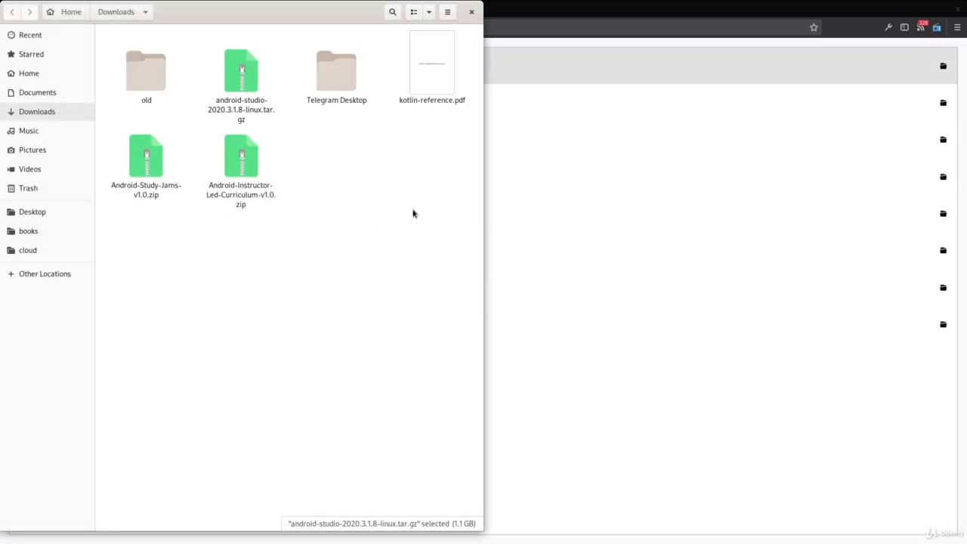
left_click(241, 79)
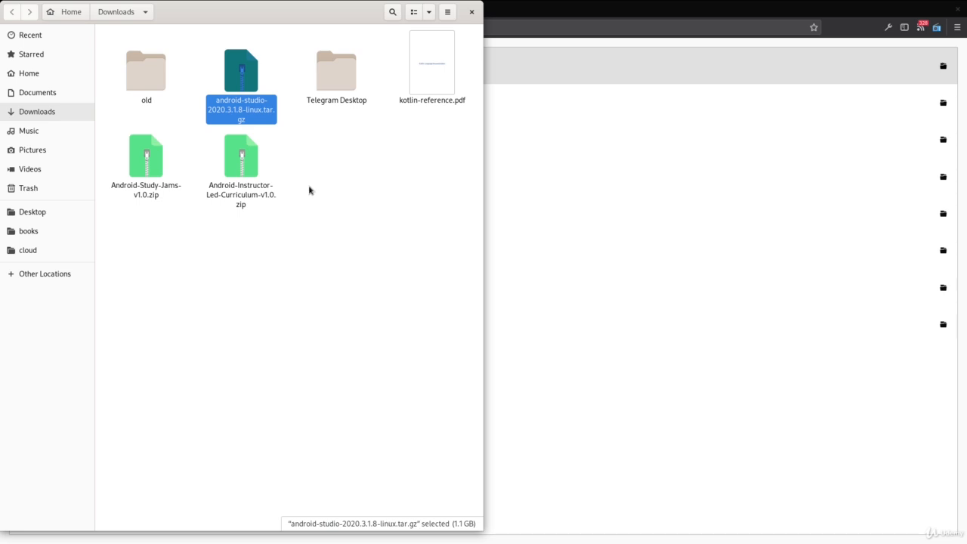
key("alt+Tab")
key("alt+Tab")
key("alt+Tab")
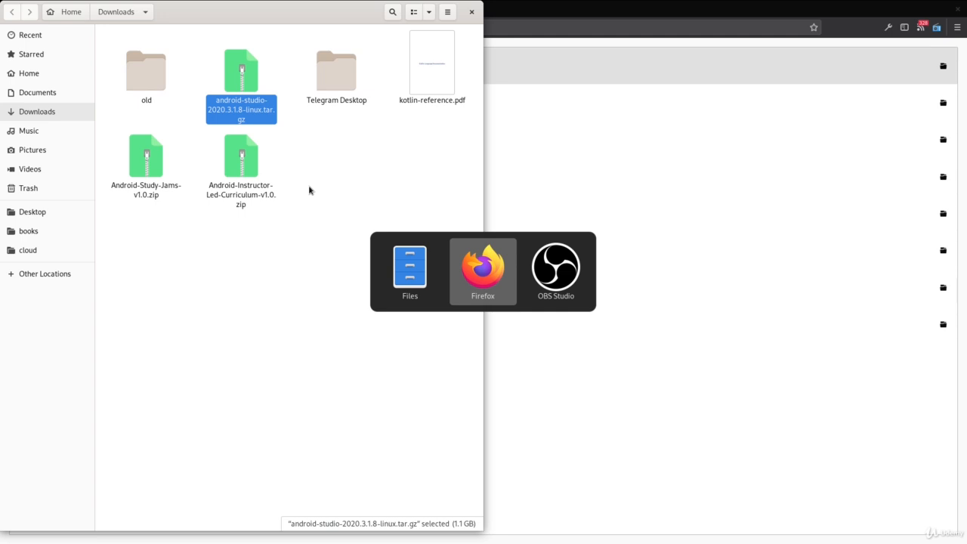
key("alt+Tab")
key("alt+Tab")
key("alt+Tab")
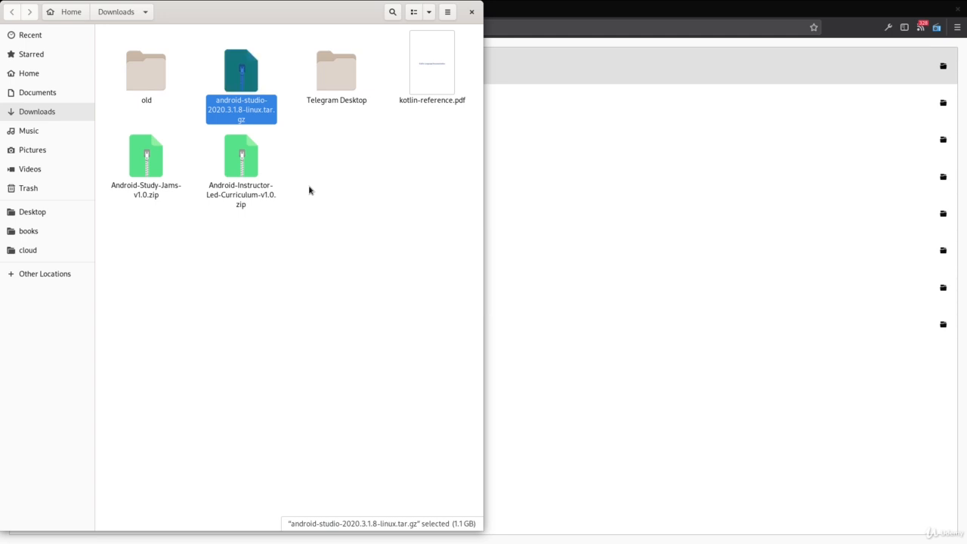
Launch gnome-terminal and change its working directory to Downloads
key("alt+F2")
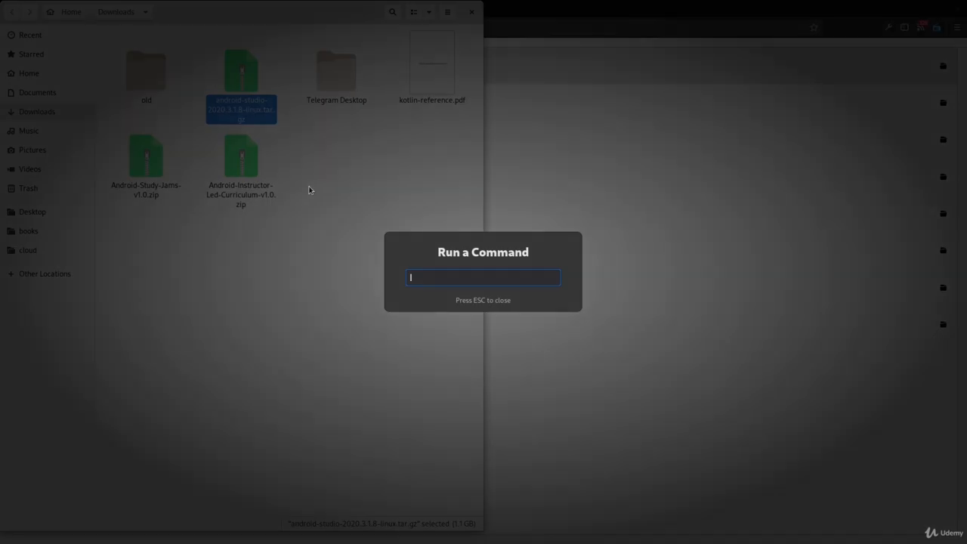
type("gnome-terminal")
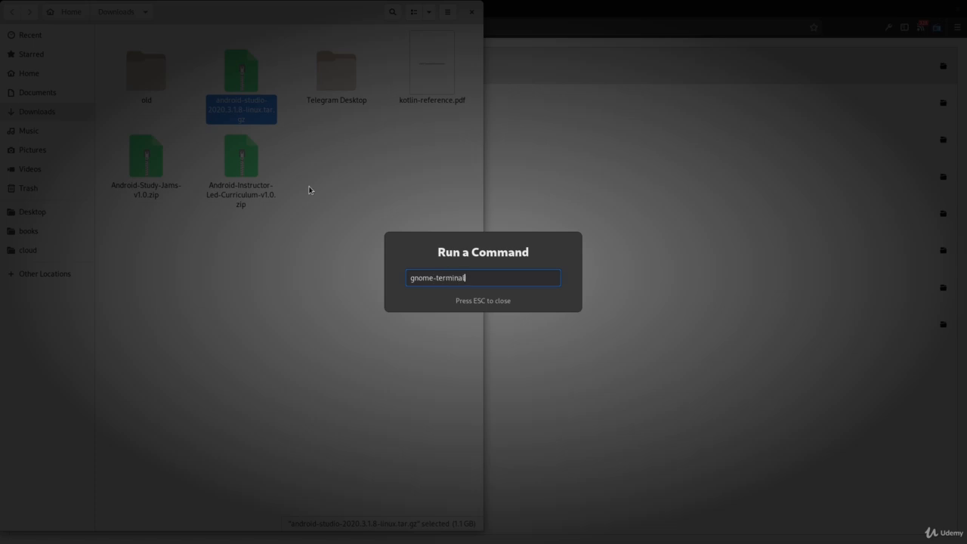
key("Return")
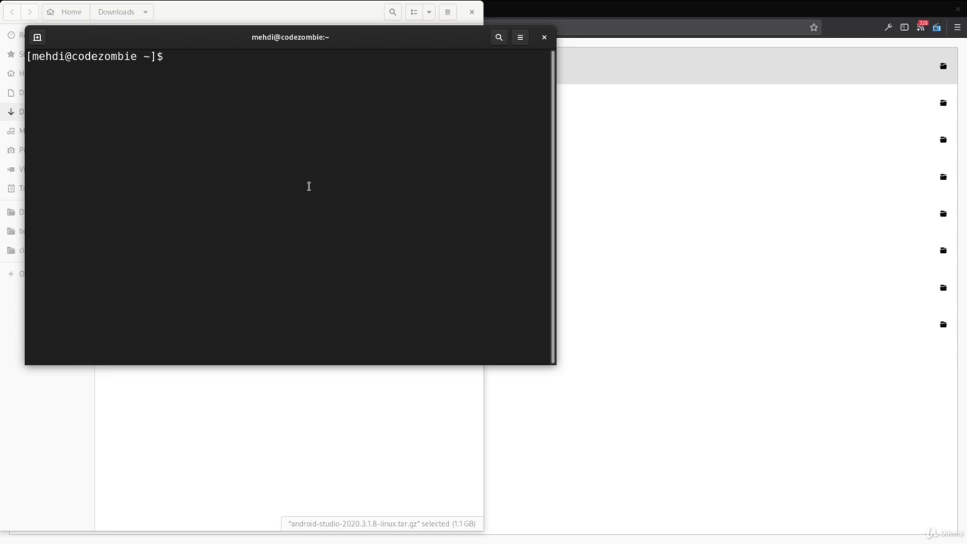
type("cd Downloads")
key("Return")
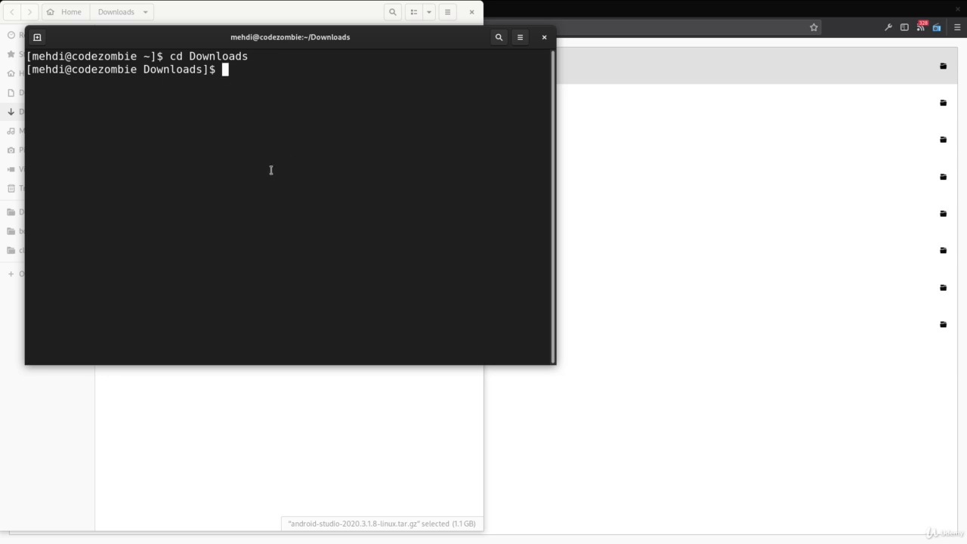
Maximize both the Files window and the terminal window, ending in the terminal
key("alt+Tab")
key("alt+Tab")
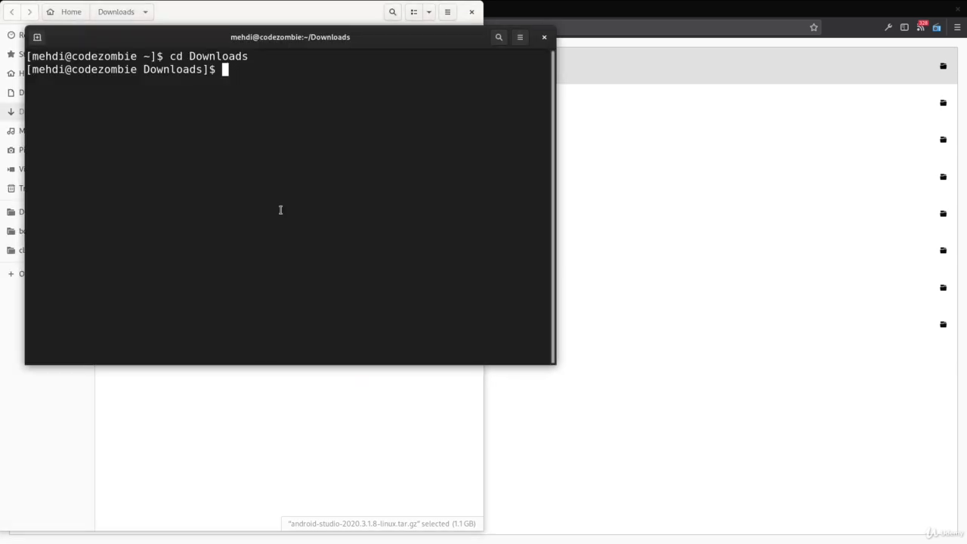
key("alt+Tab")
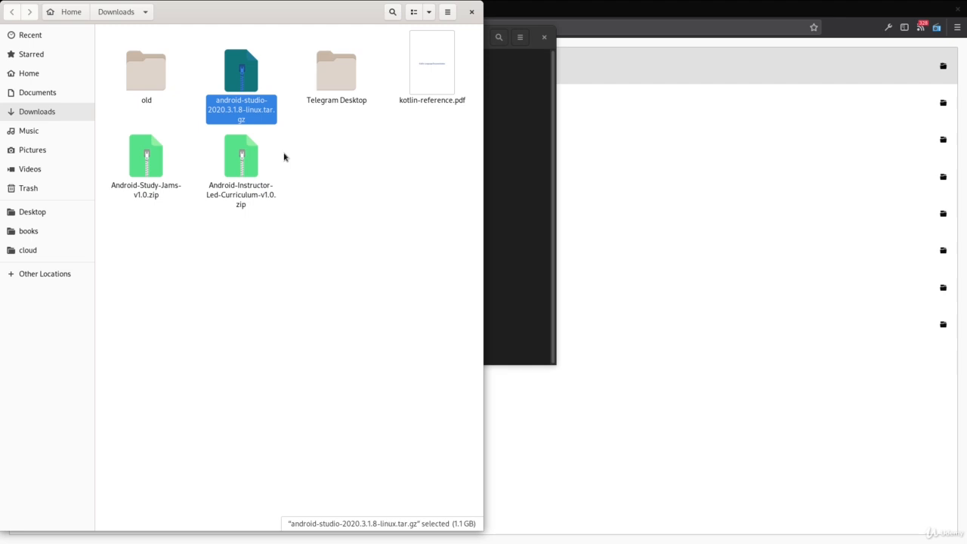
key("alt+Tab")
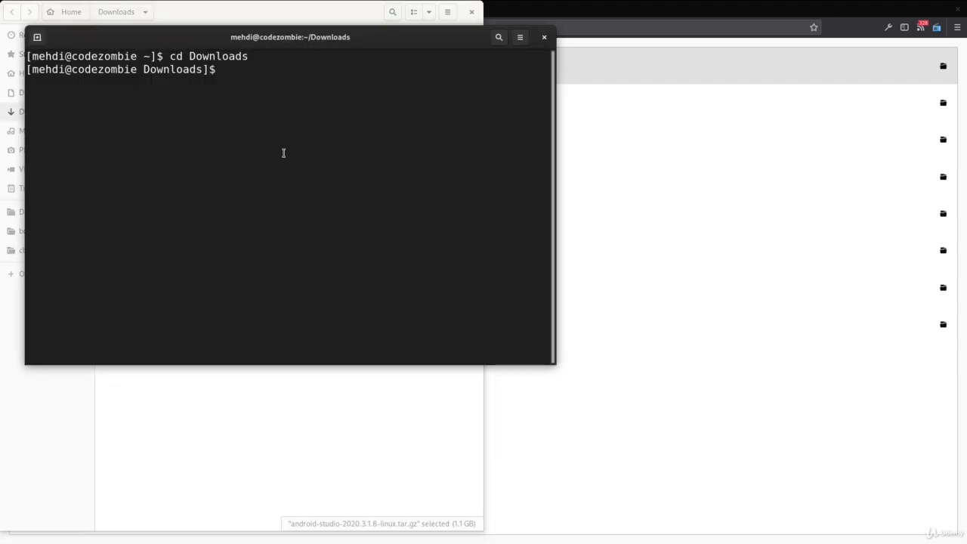
key("alt+Tab")
key("super+Up")
key("alt+Tab")
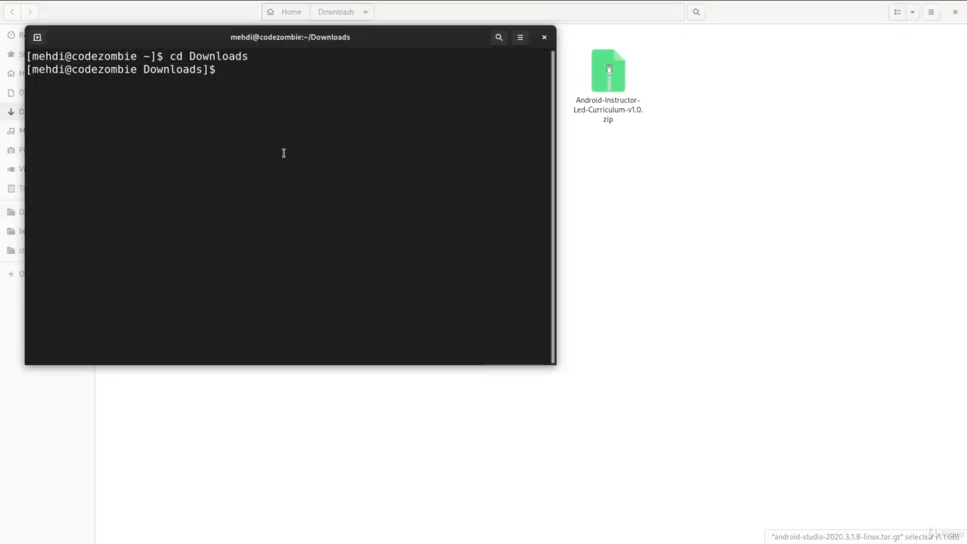
key("super+Up")
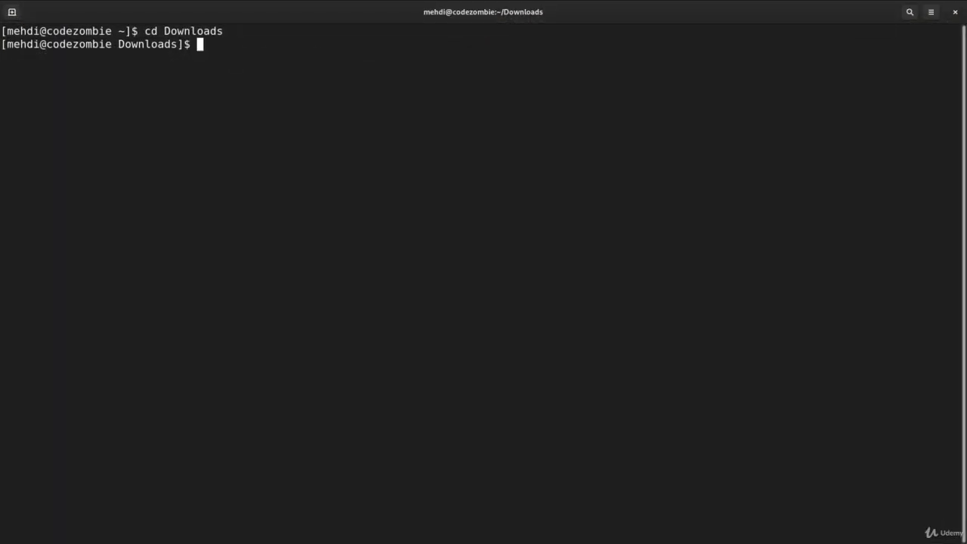
Extract android-studio-2020.3.1.8-linux.tar.gz into the home directory with tar xvf and the -C ~ option
type("cd")
key("BackSpace")
key("BackSpace")
type("tar xvf android")
key("Tab")
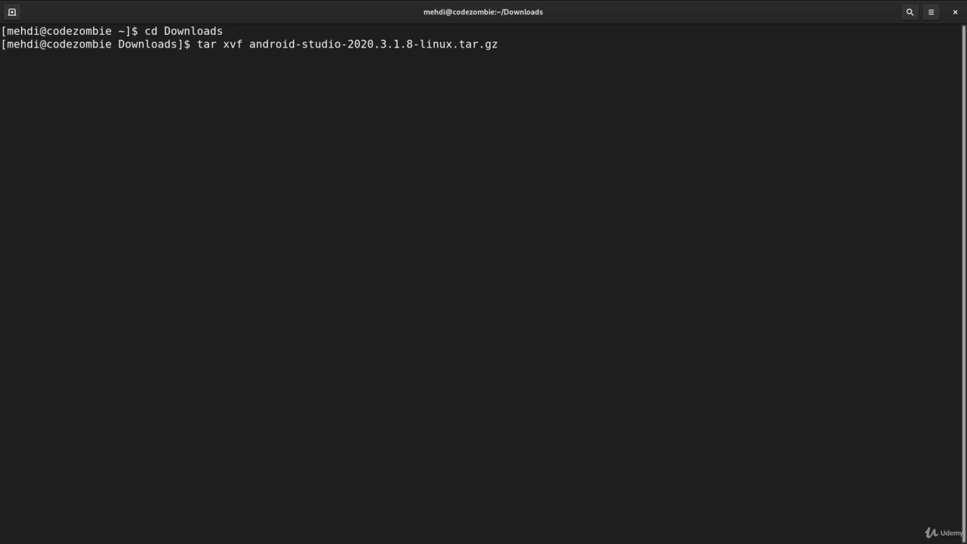
type("-C ~")
key("Return")
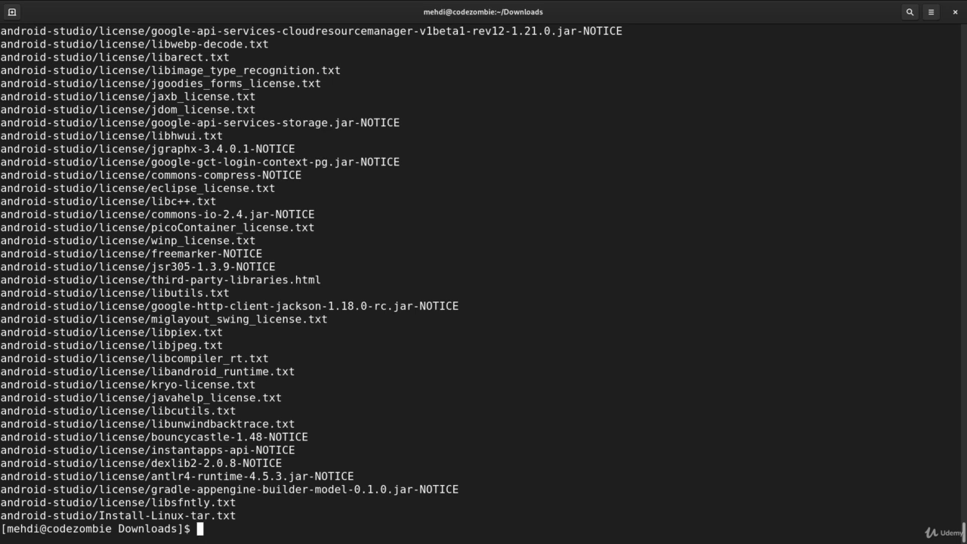
Switch to Files, open the bin folder inside the home directory's android-studio folder, and locate the studio.sh launch script
key("alt+Tab")
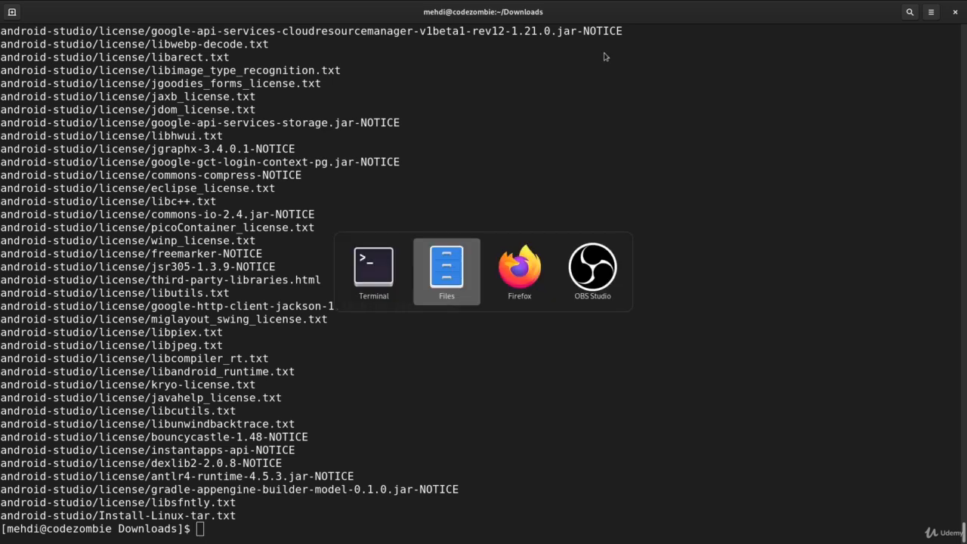
left_click(41, 75)
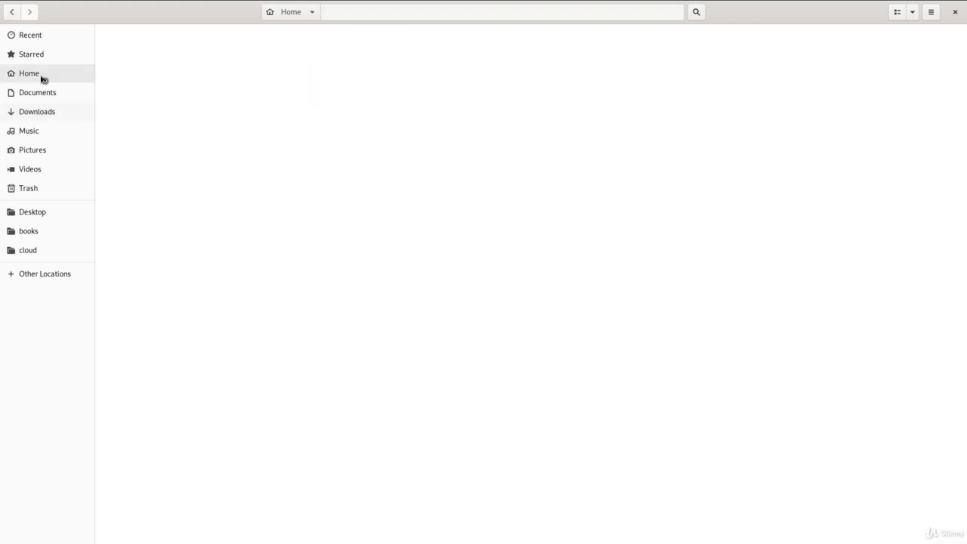
left_click(141, 60)
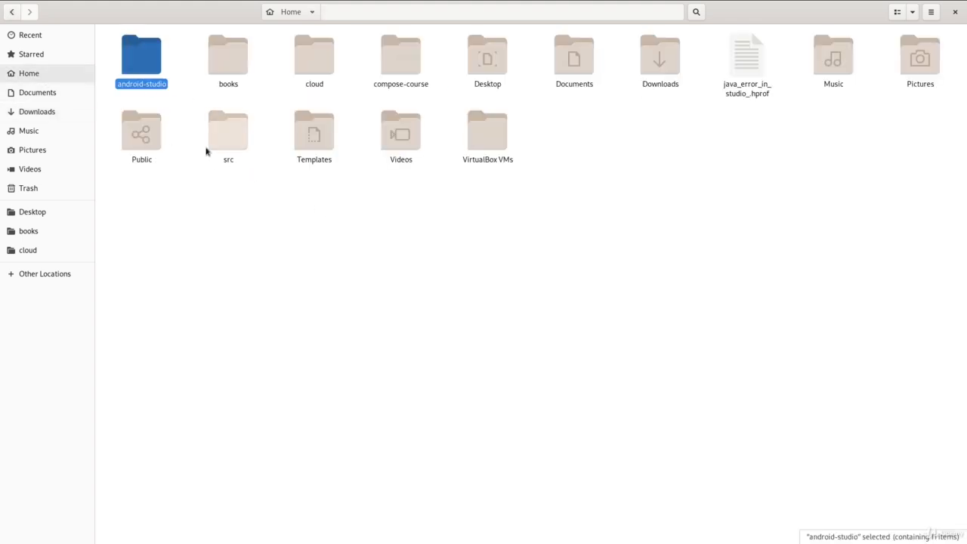
double_click(149, 64)
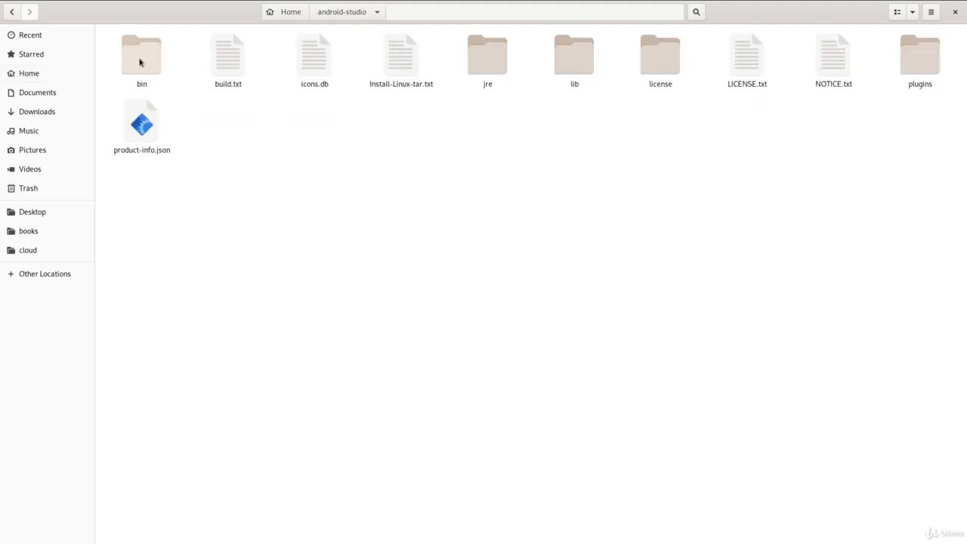
double_click(140, 63)
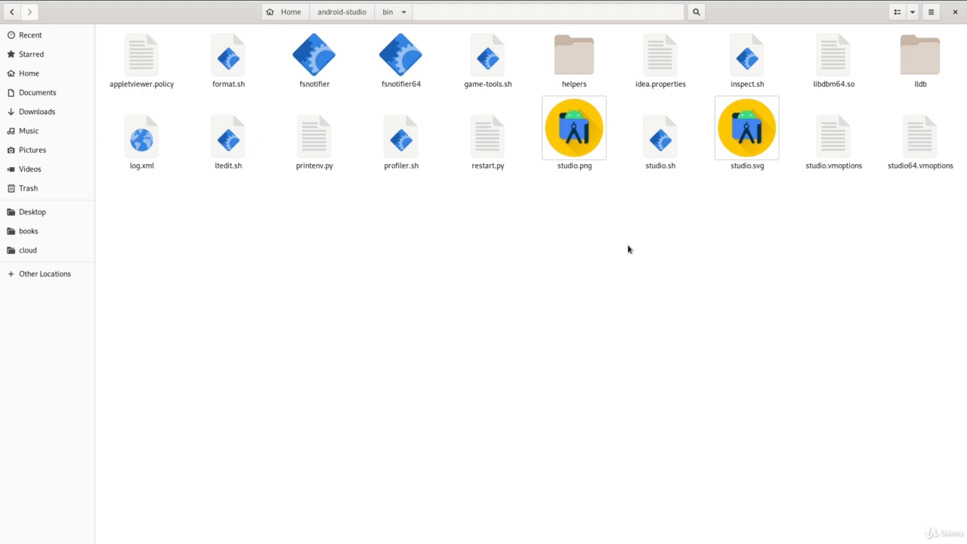
left_click(661, 138)
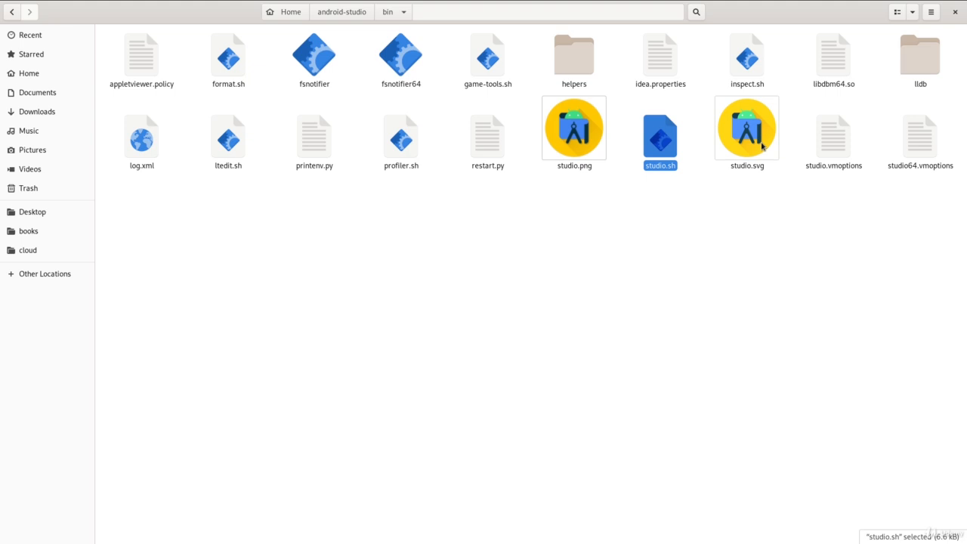
left_click(733, 266)
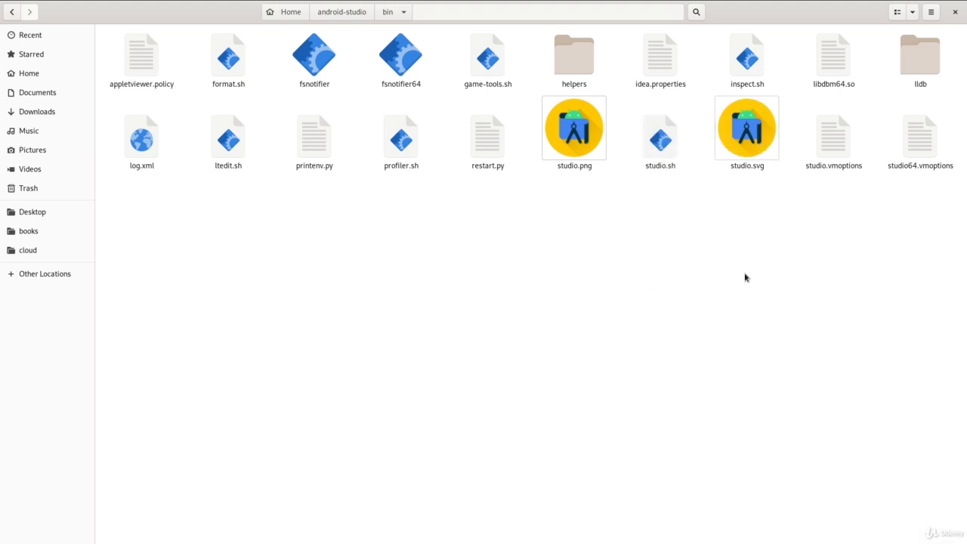
Switch to the terminal, change the working directory to ~/android-studio/bin and list its files with ls
key("alt+Tab")
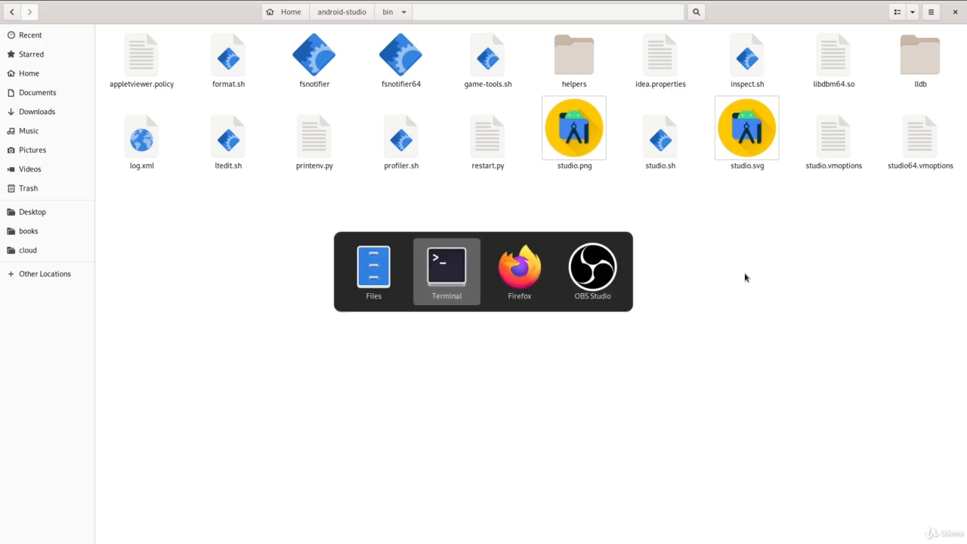
type("f")
key("BackSpace")
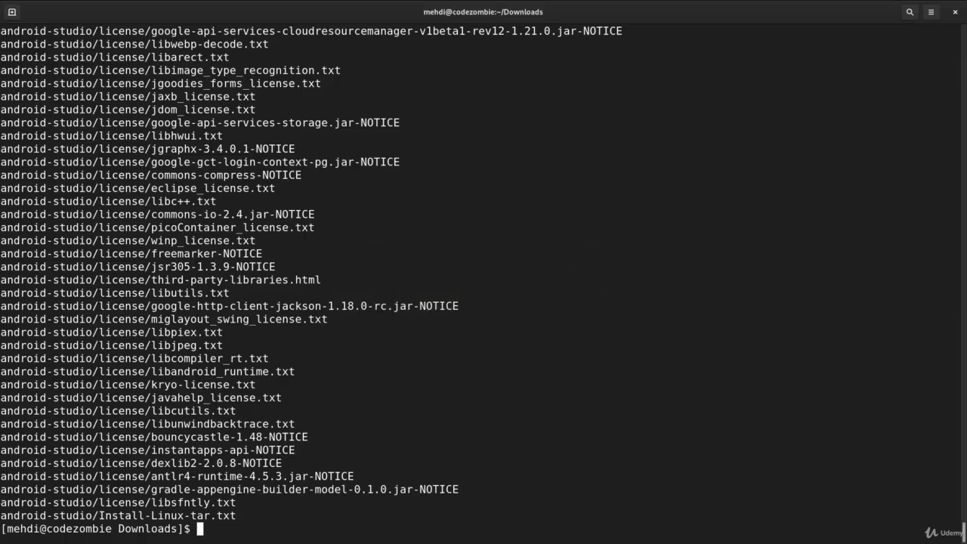
type("cd ~/androi")
key("Tab")
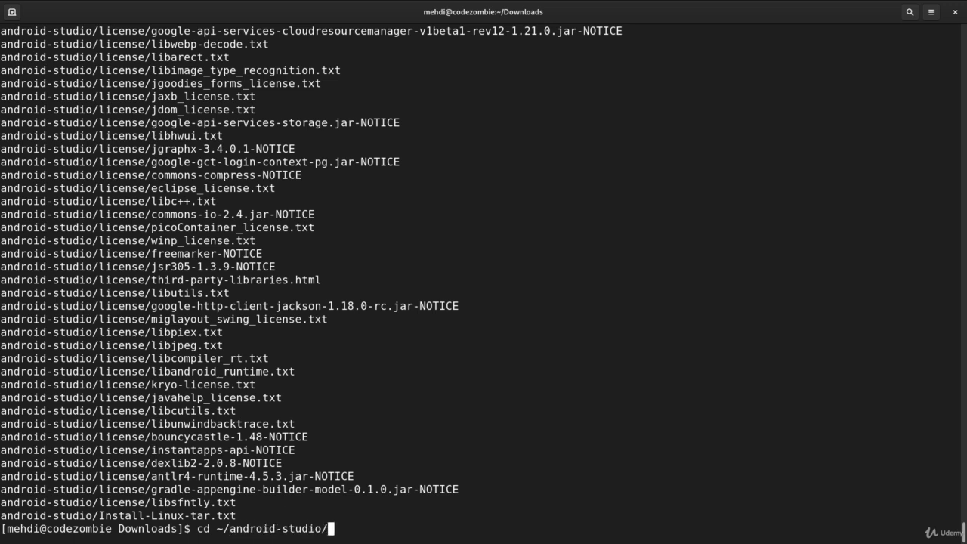
type("bin")
key("Return")
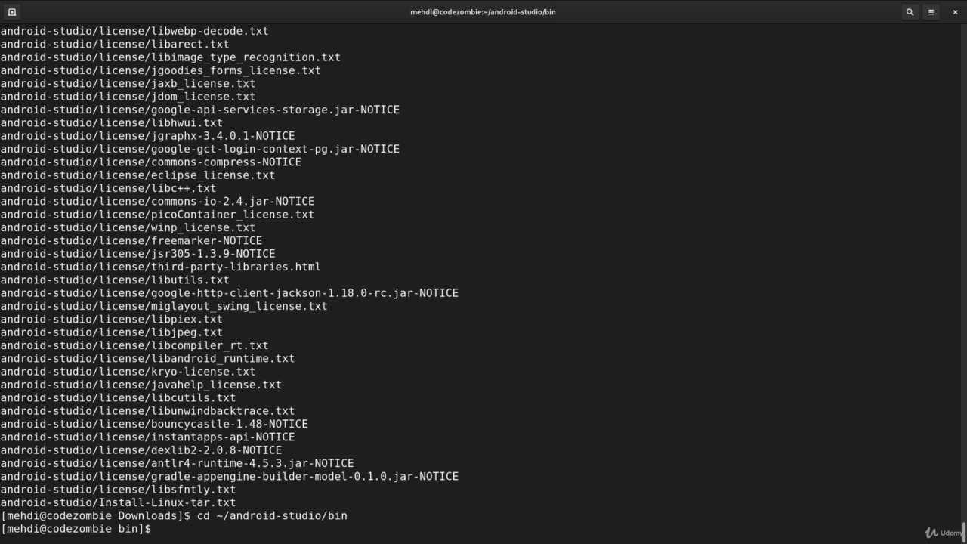
type("ls")
key("Return")
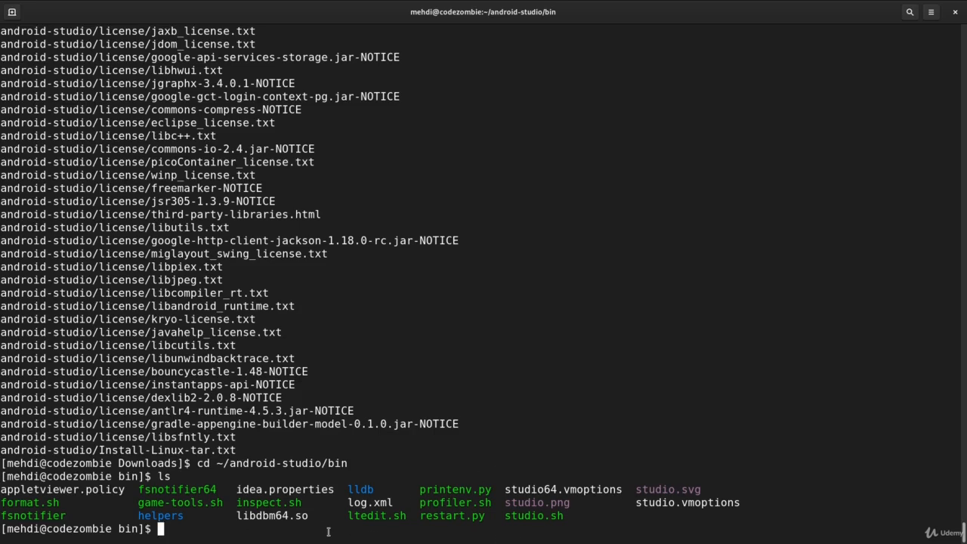
Launch Android Studio in the background from the bin directory with ./studio.sh &
key("alt+Tab")
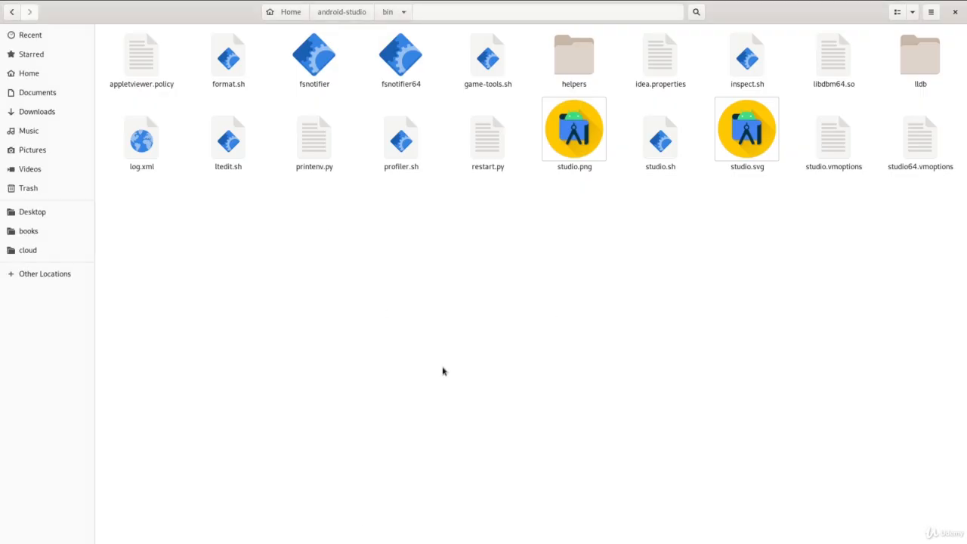
key("alt+Tab")
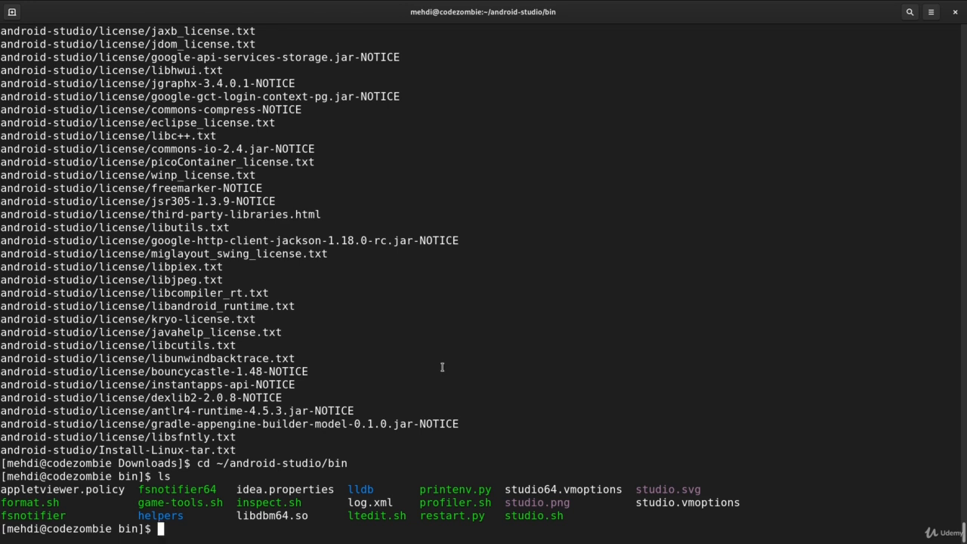
type("./studio.sh &")
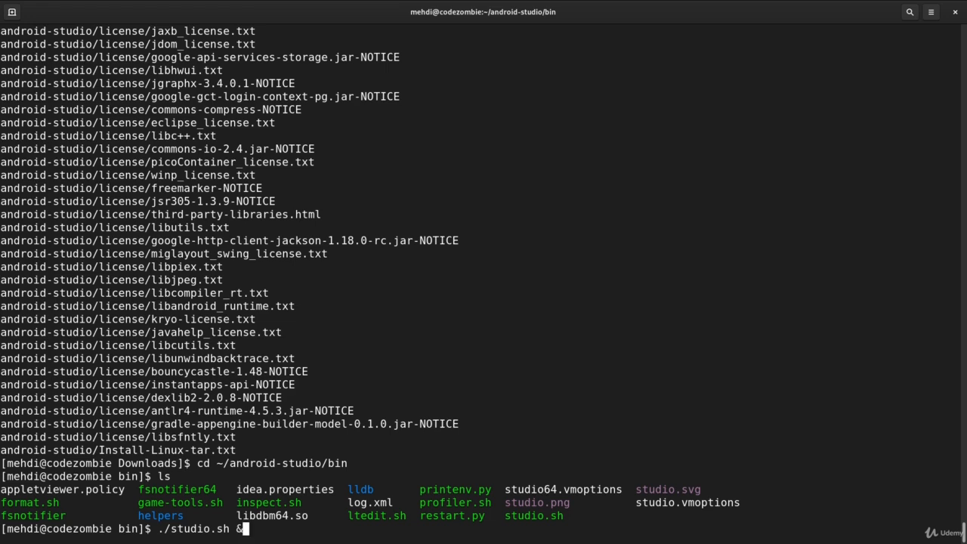
key("Return")
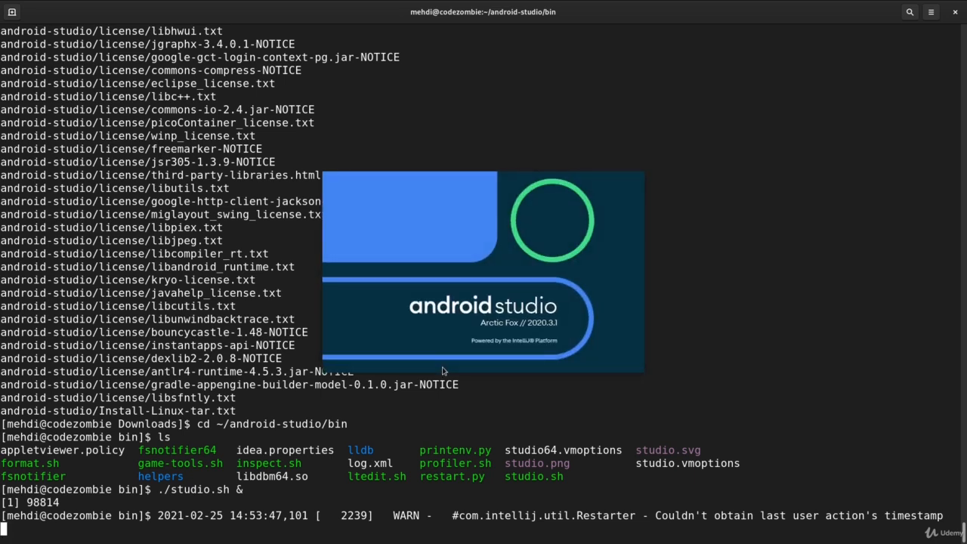
Run ./studio.sh & once more and continue with the "Do not import settings" option
type("./studio.sh &")
key("Return")
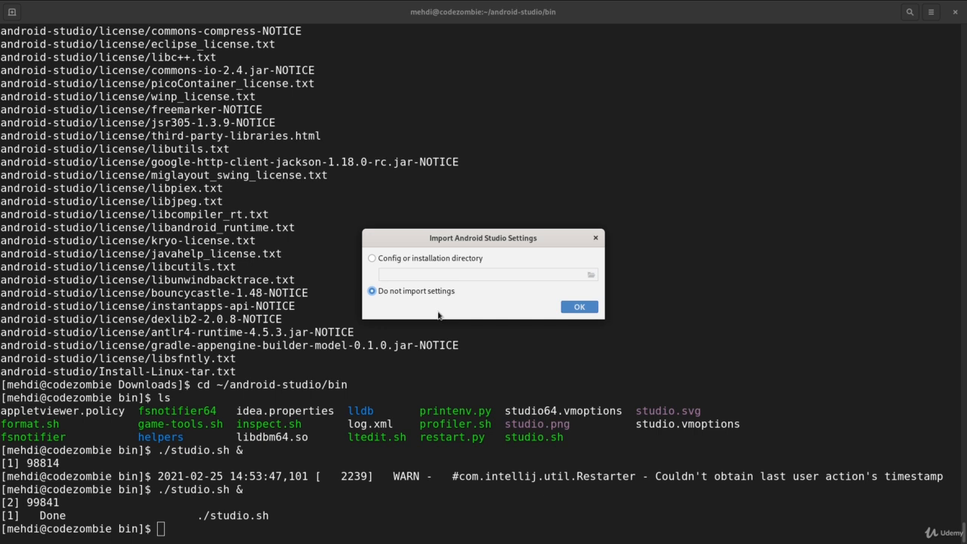
left_click(579, 308)
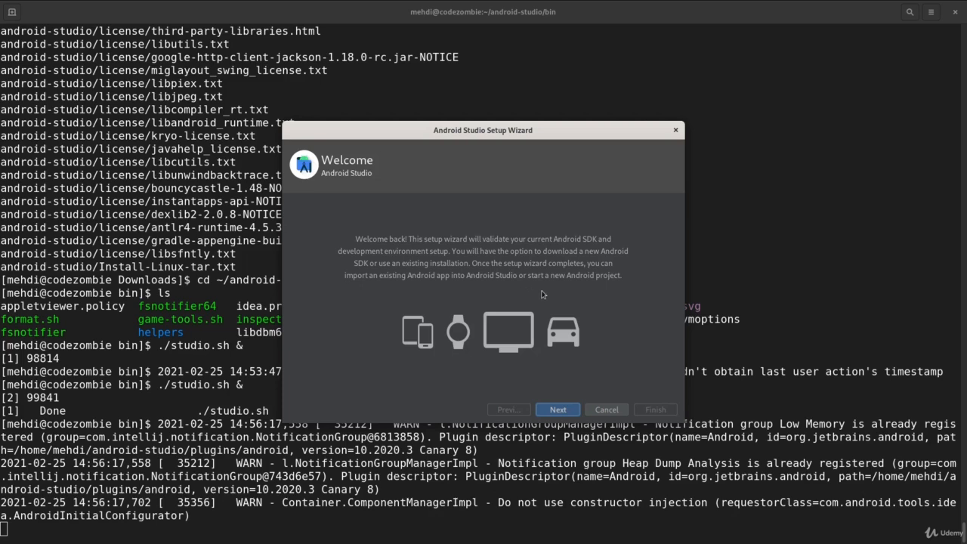
Go past the setup wizard's welcome page and choose the Custom install type
left_click(558, 411)
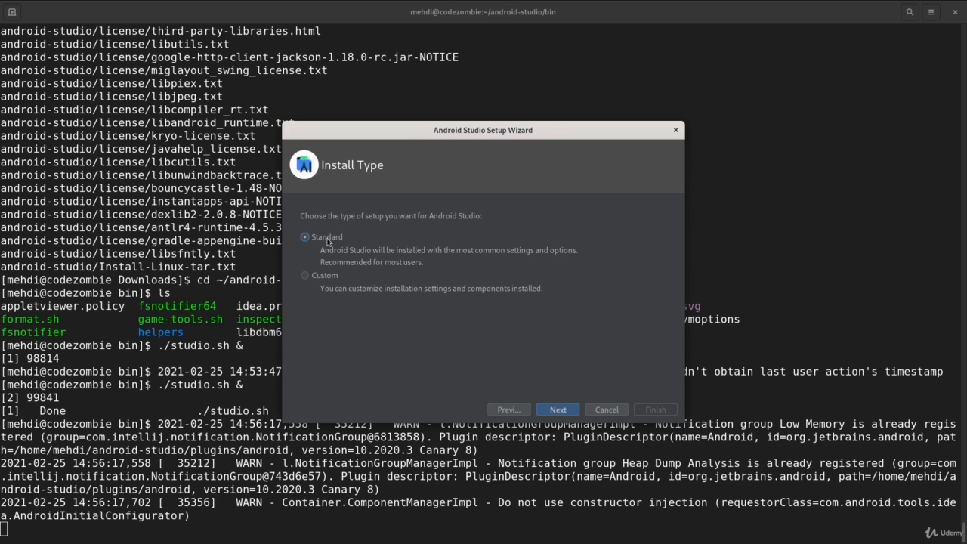
left_click(327, 282)
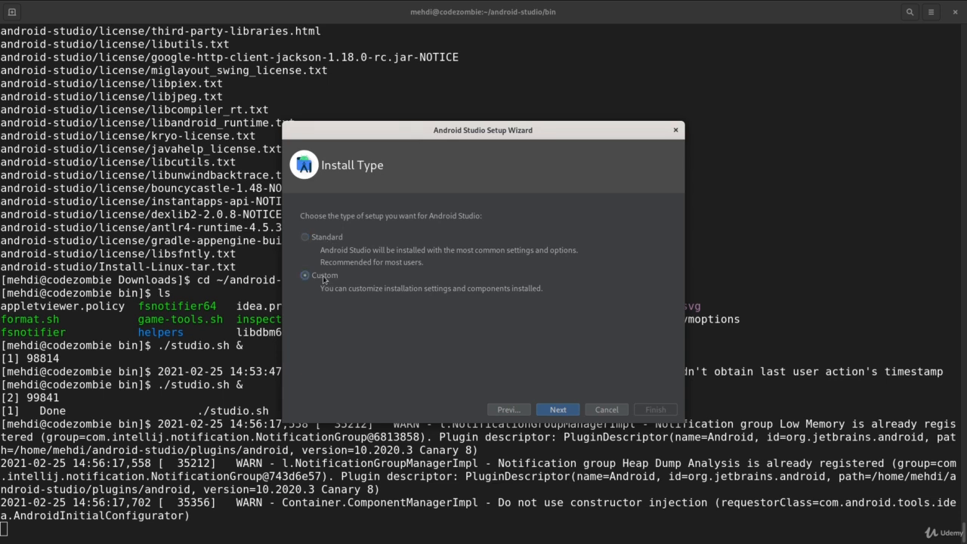
left_click(559, 410)
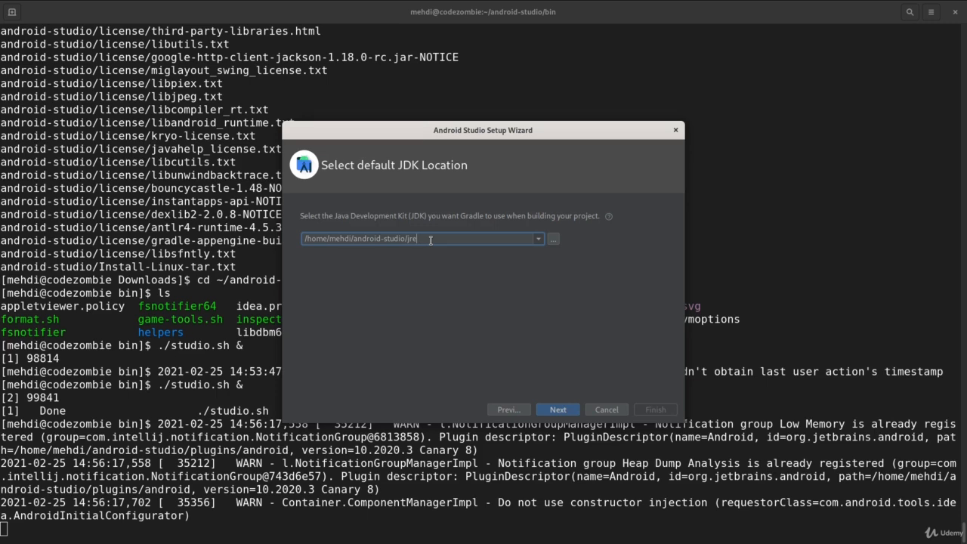
Try the JAVA_HOME JDK, settle on the Embedded JDK in android-studio/jre, and accept the Darcula UI theme
left_click(538, 240)
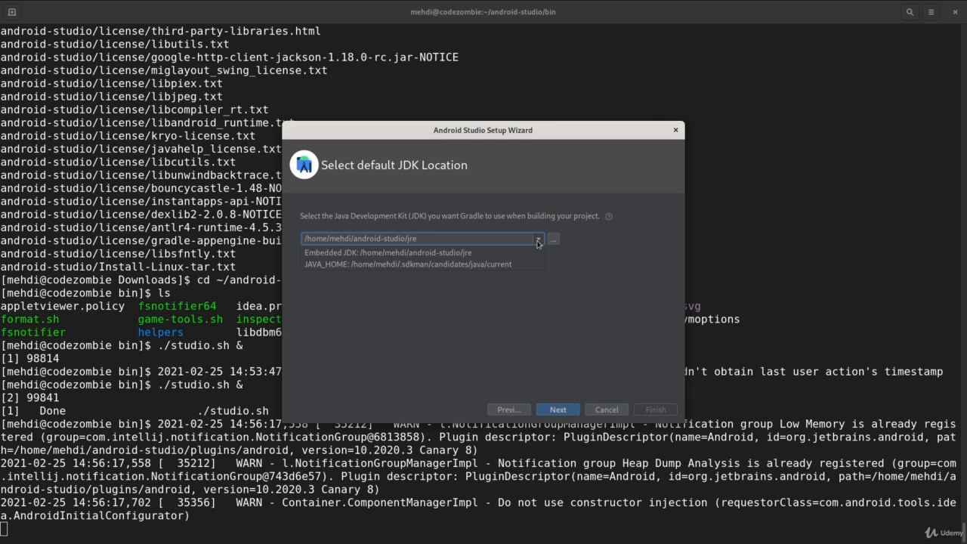
left_click(331, 265)
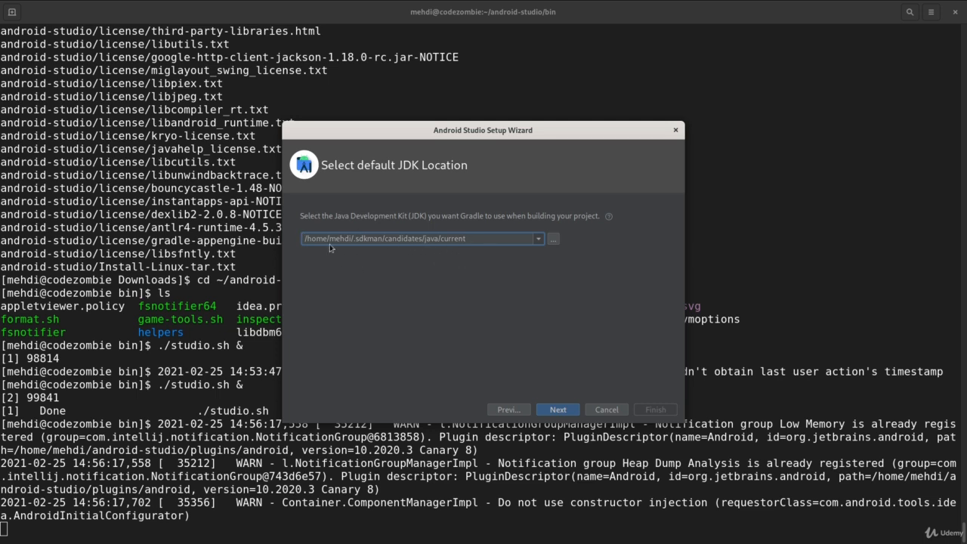
left_click(538, 242)
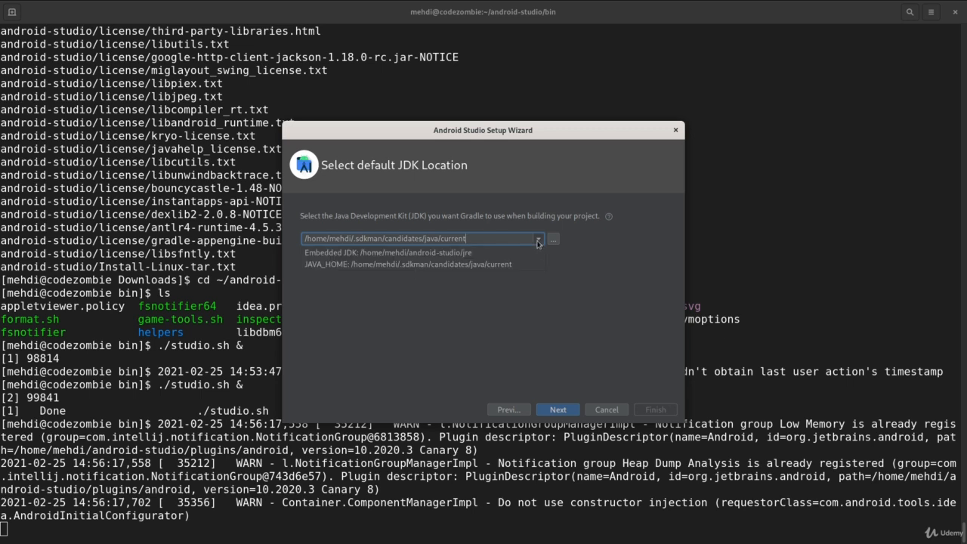
left_click(424, 253)
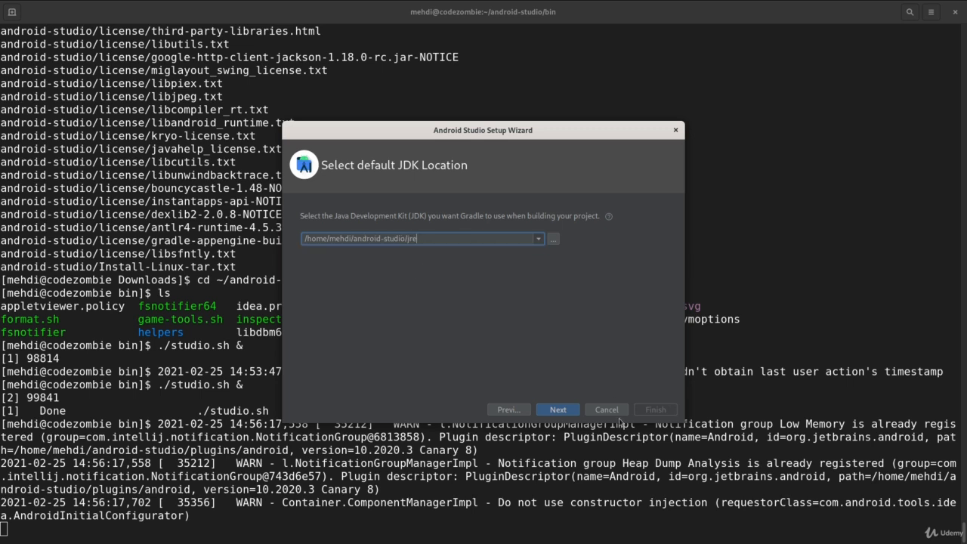
left_click(557, 409)
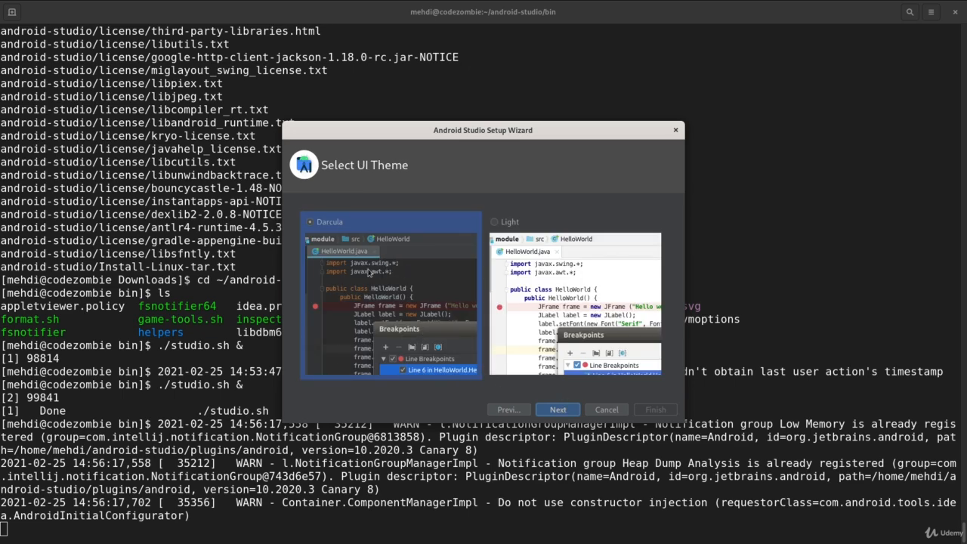
left_click(557, 411)
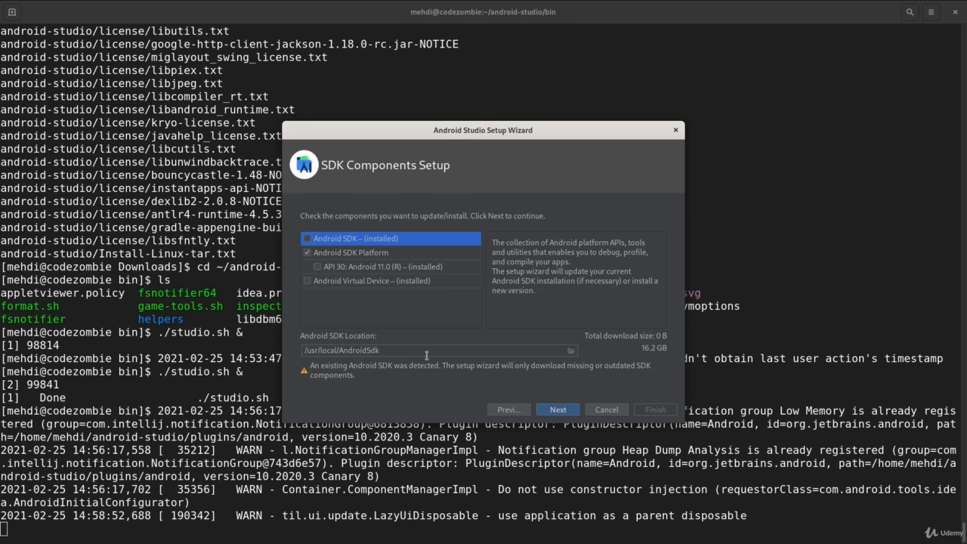
Review the description of each SDK component, then accept the default selection with /usr/local/AndroidSdk as the SDK location
left_click(319, 268)
left_click(316, 281)
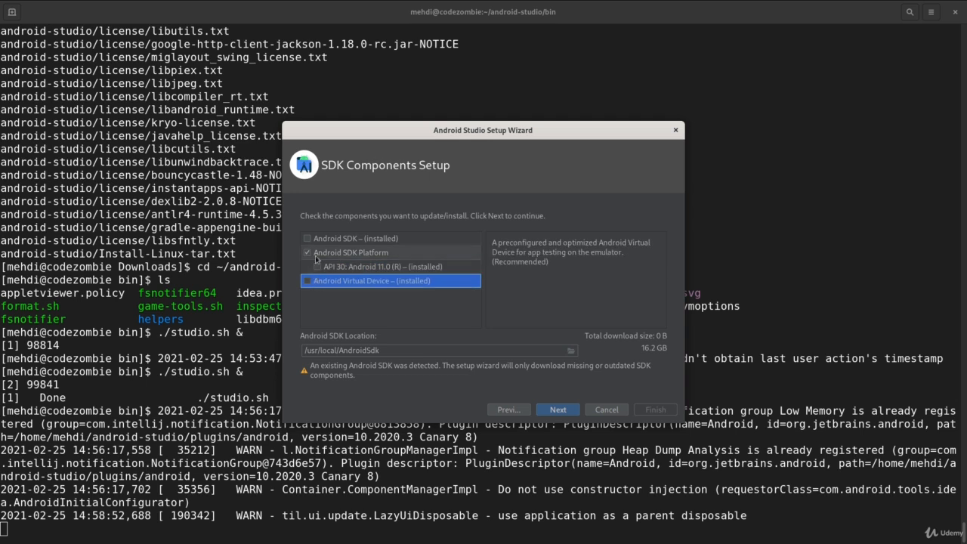
left_click(319, 239)
left_click(350, 257)
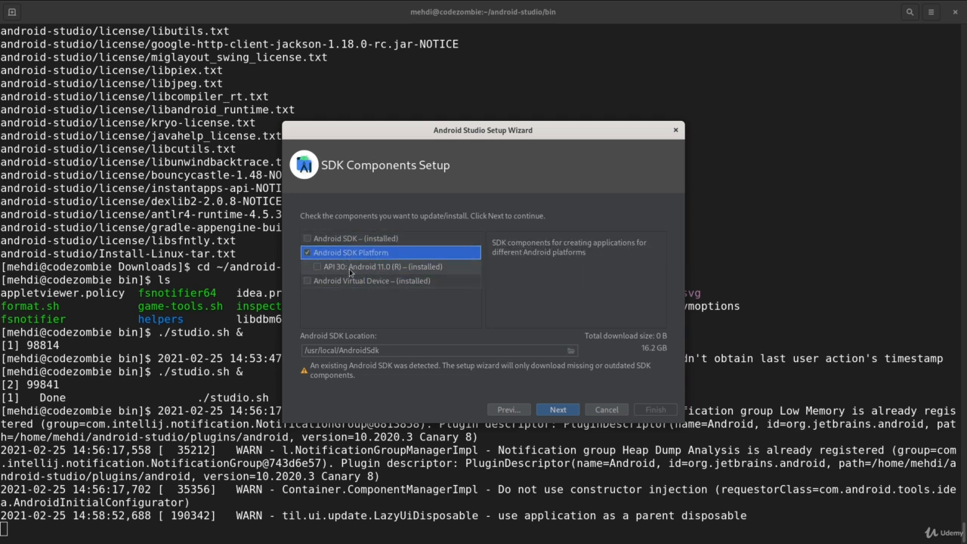
left_click(358, 269)
left_click(374, 281)
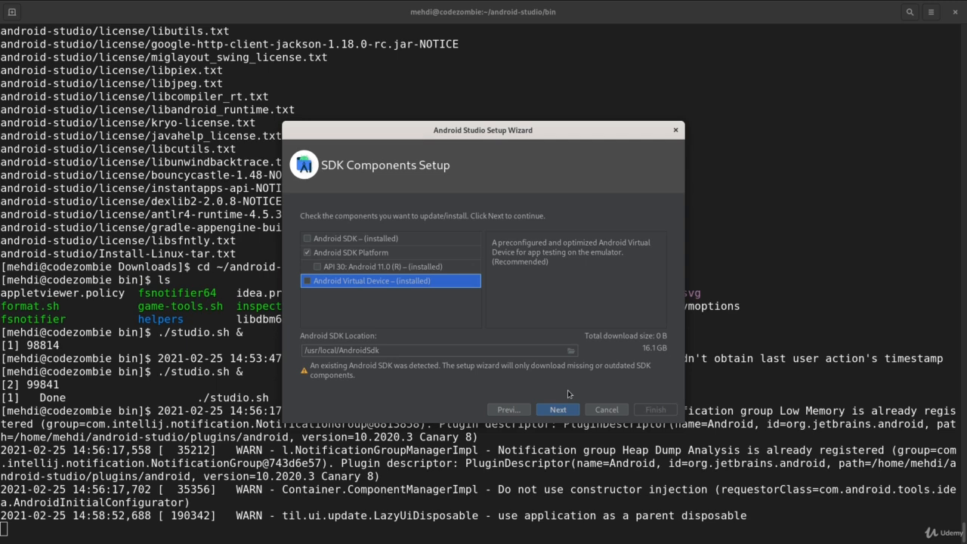
left_click(564, 407)
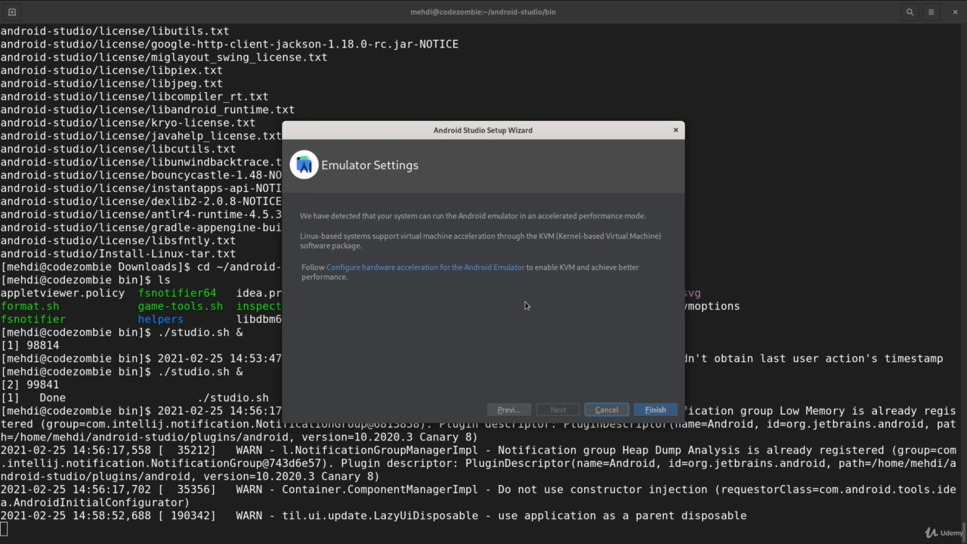
Open the linked guide on configuring hardware acceleration for the Android Emulator and skim its VM acceleration instructions for each operating system
left_click(412, 268)
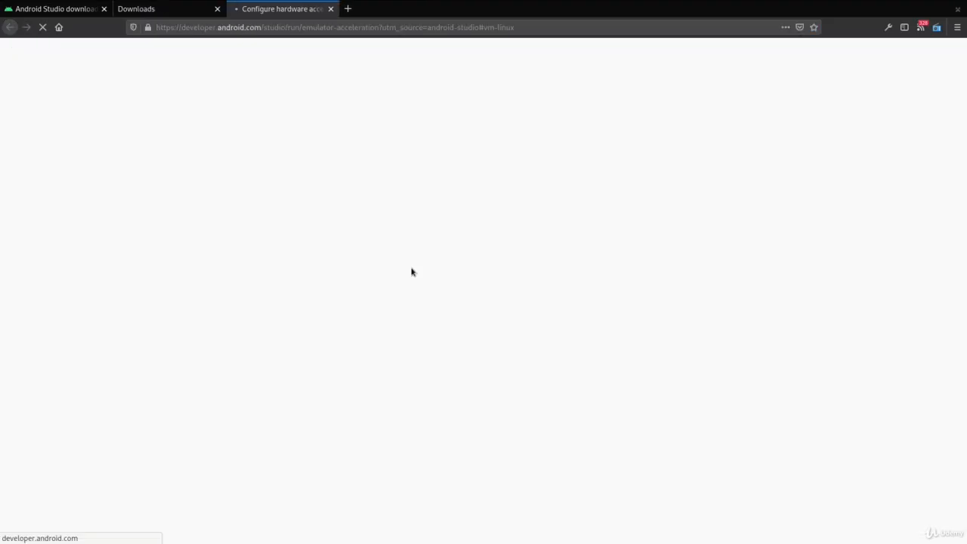
scroll(412, 272, "up", 10)
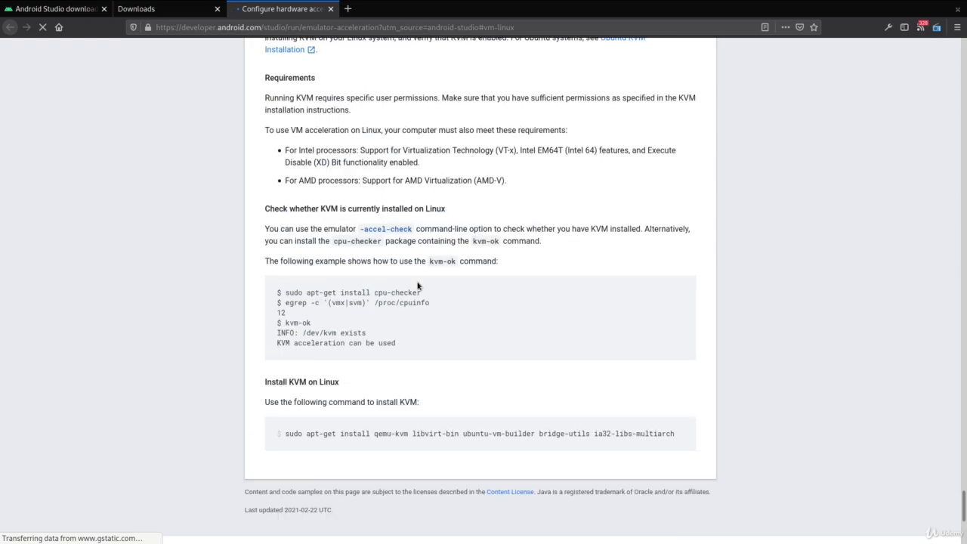
scroll(412, 336, "up", 2)
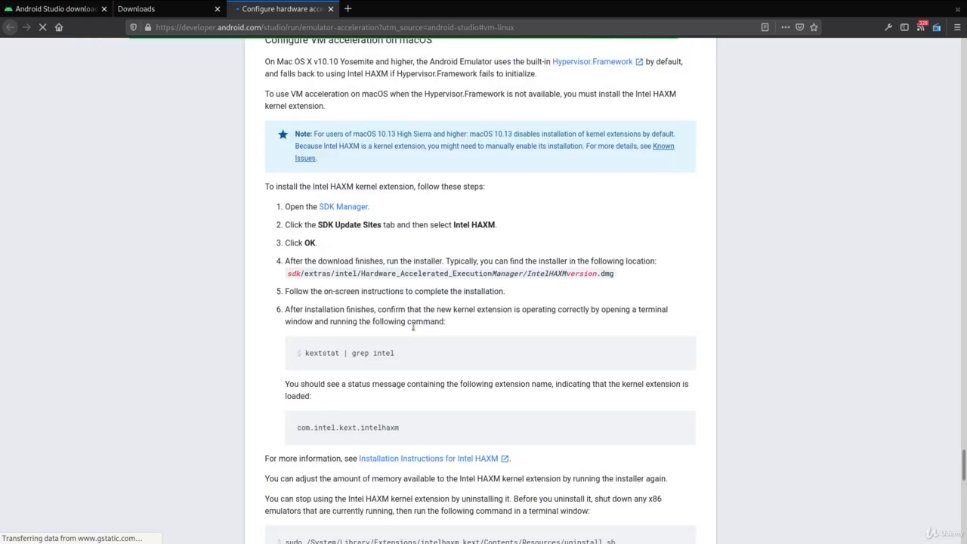
scroll(414, 393, "up", 5)
scroll(414, 422, "up", 10)
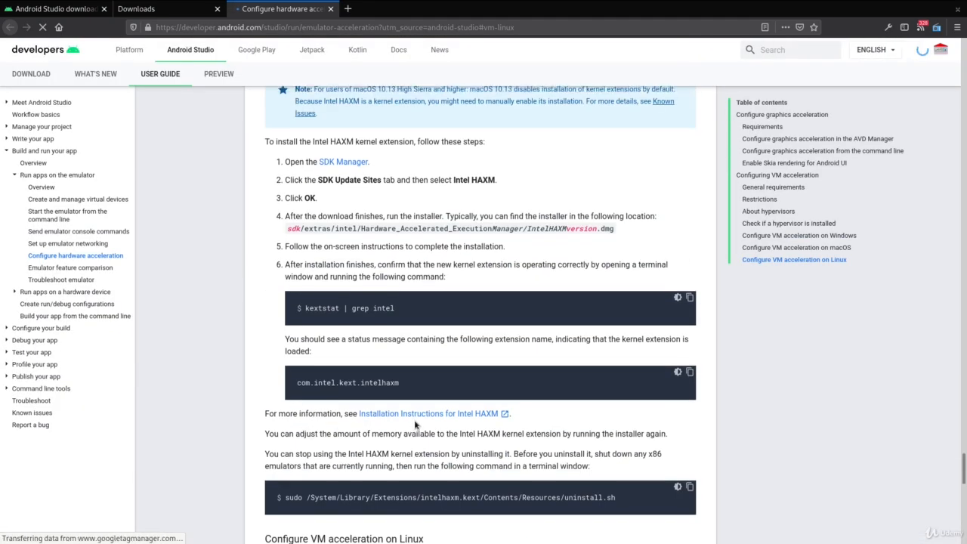
scroll(420, 431, "up", 7)
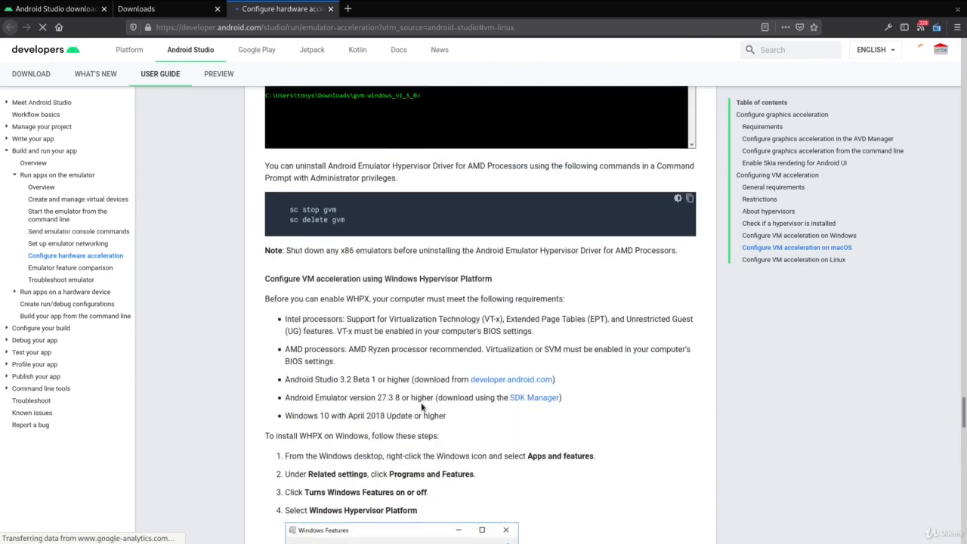
scroll(466, 398, "down", 3)
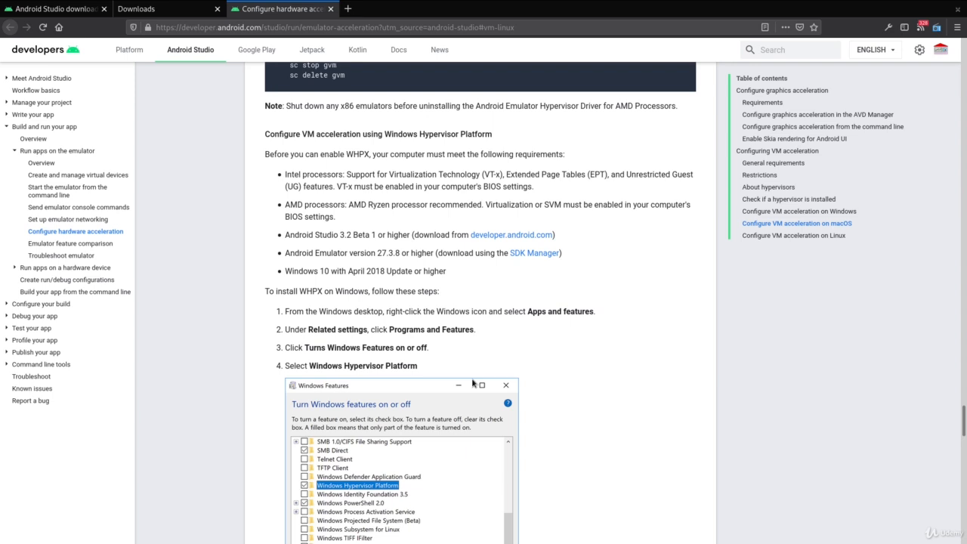
Switch from the browser back to the Android Studio Setup Wizard and complete the setup through the component download
key("alt+Tab")
key("alt+Tab")
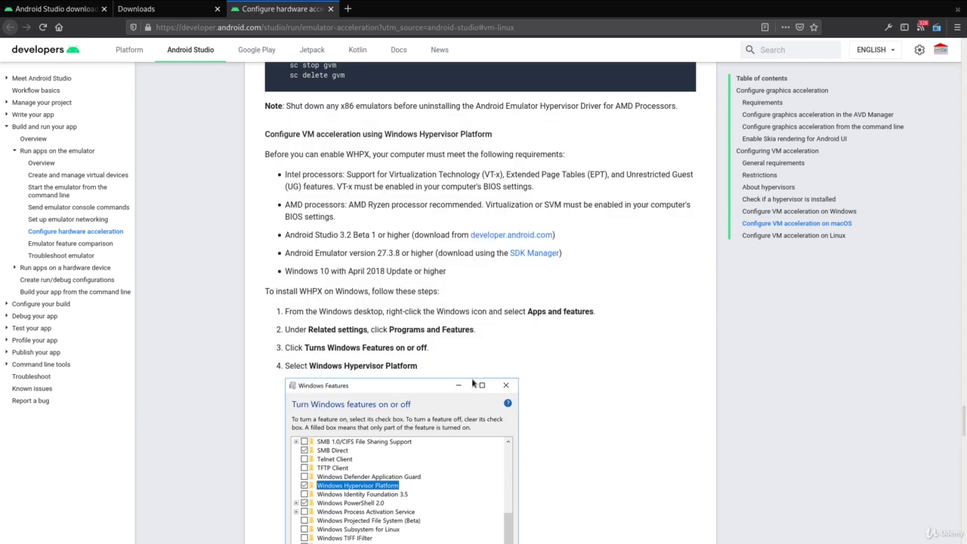
key("alt+Tab")
key("alt+Tab")
key("alt+Tab")
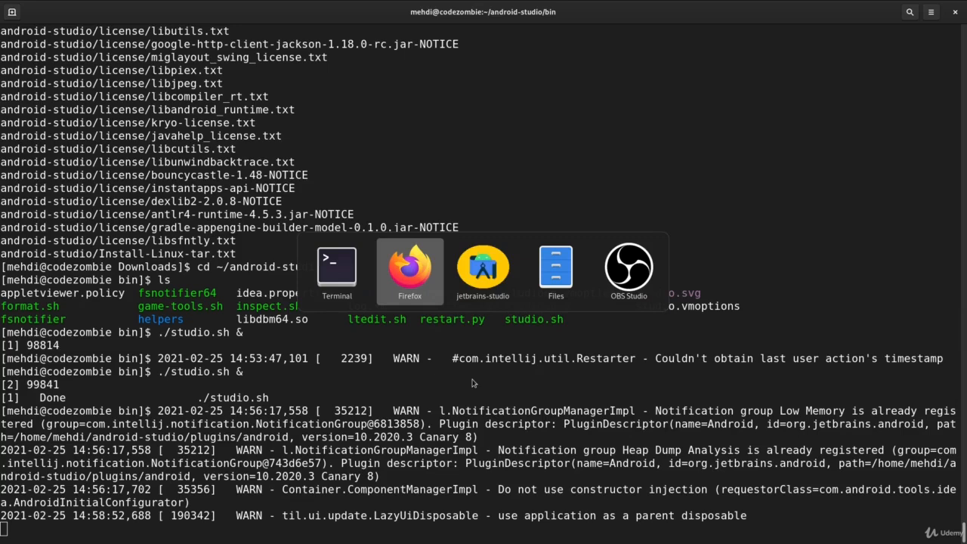
key("alt+Tab")
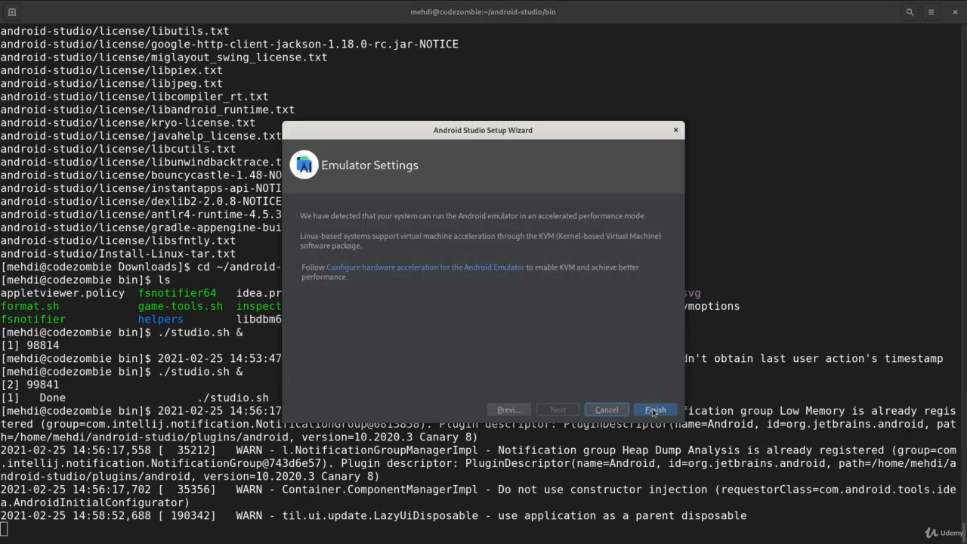
left_click(654, 412)
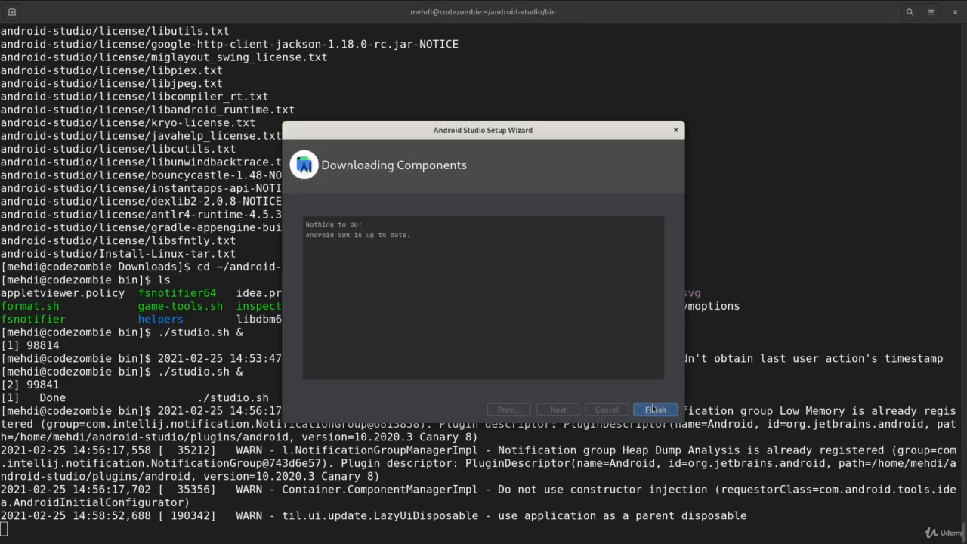
left_click(670, 414)
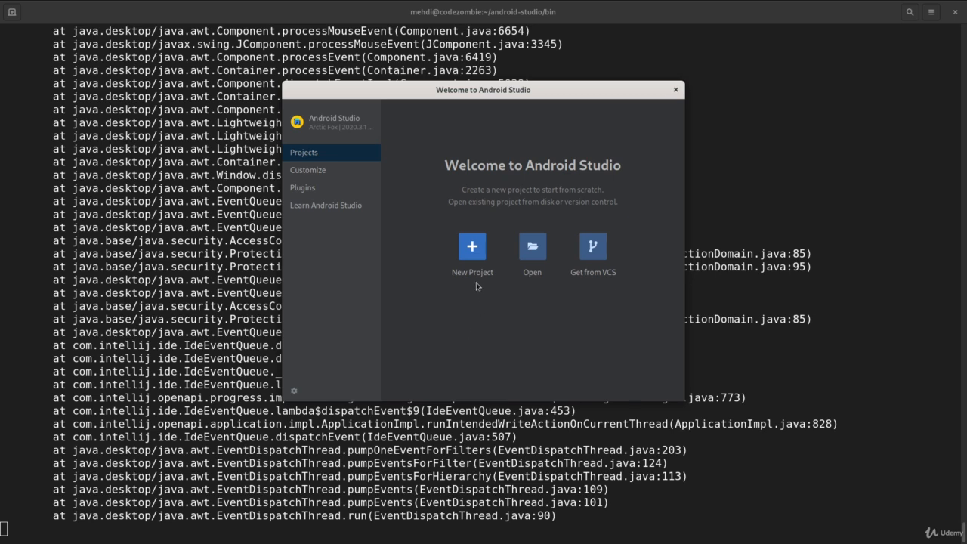
Open the New Project template gallery from the welcome screen and leave it without creating a project
left_click(474, 255)
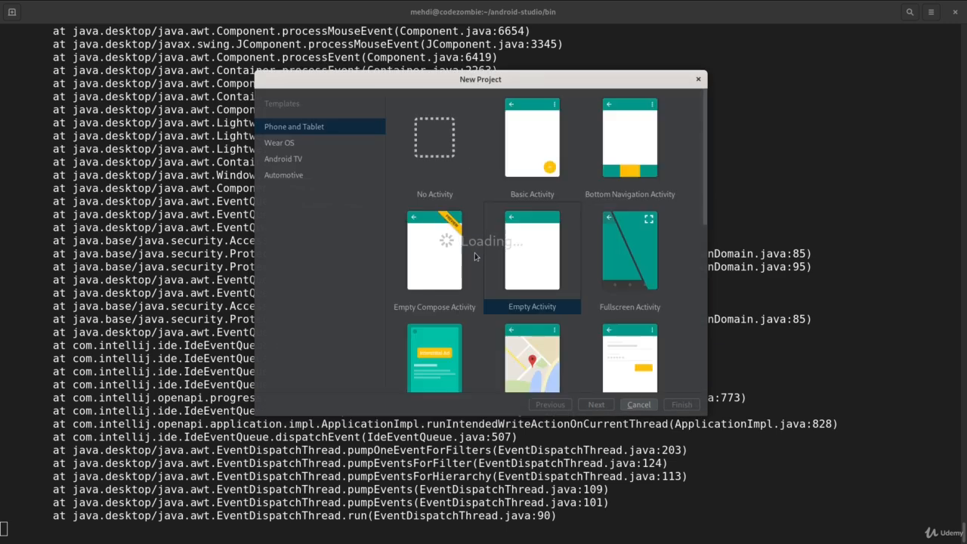
left_click(628, 406)
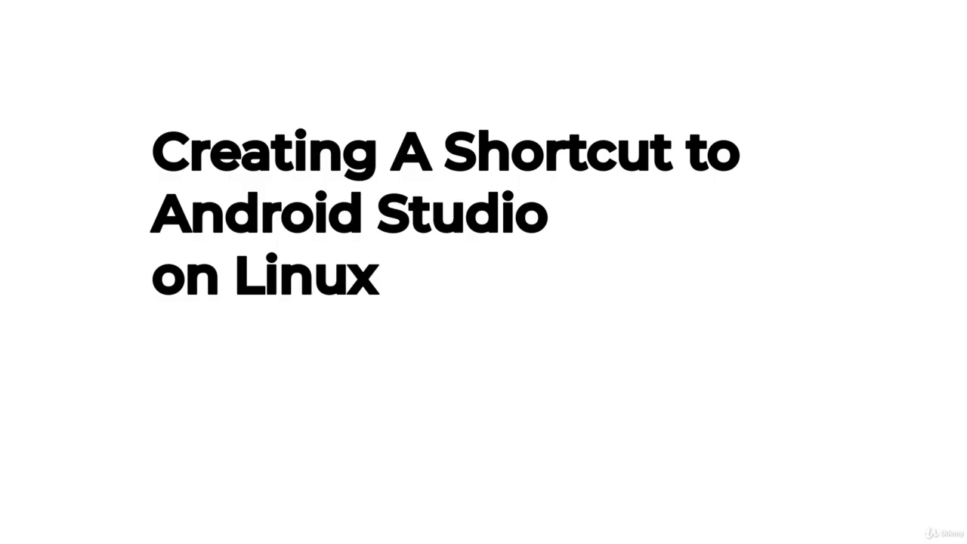